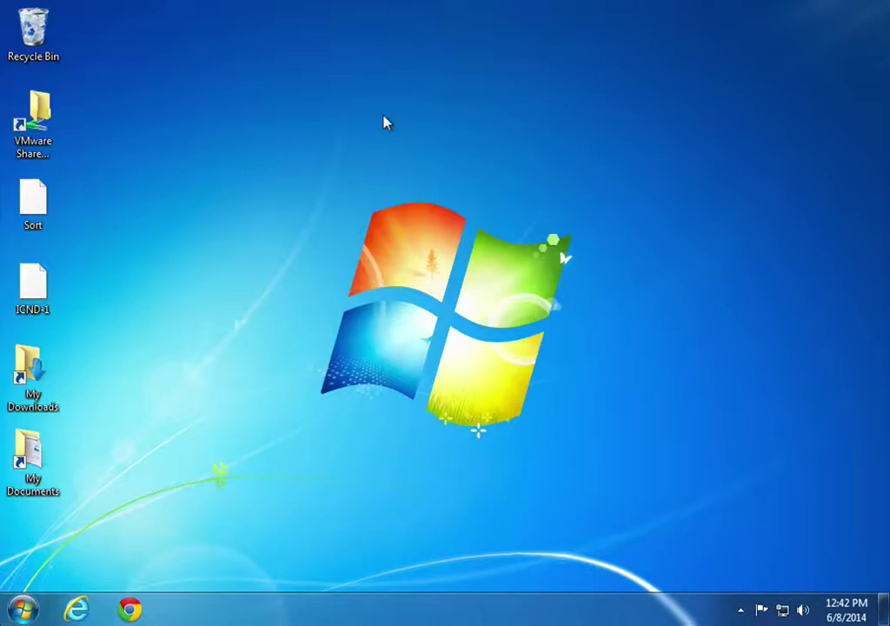
Step: View the desktop's Personalization settings and close the window again
right_click(428, 290)
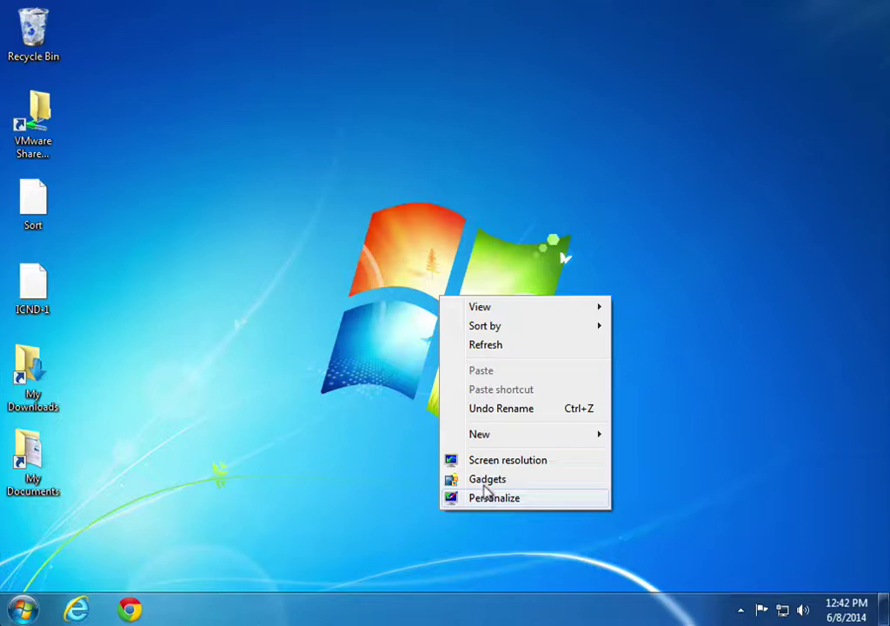
left_click(492, 497)
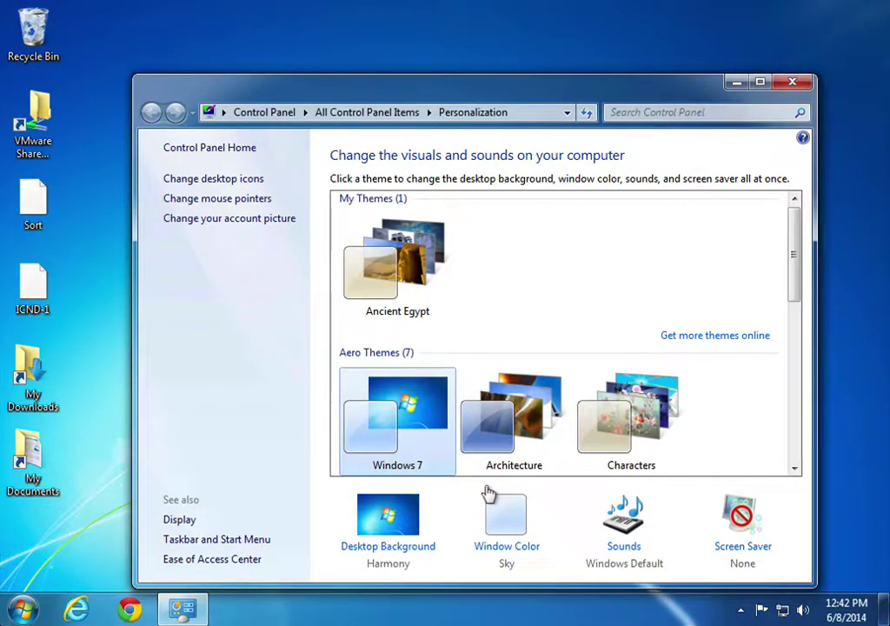
left_click(791, 82)
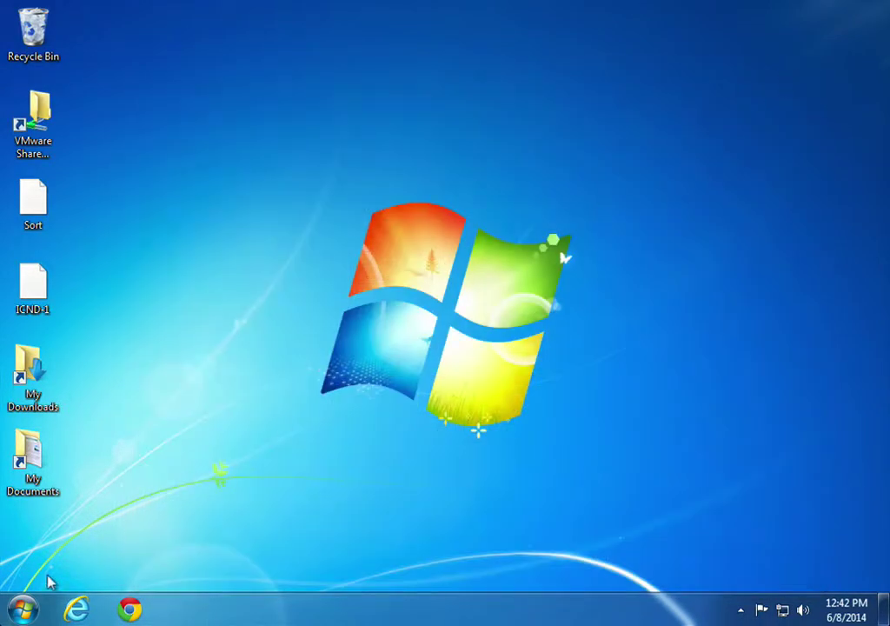
Step: Open the Control Panel, keep its items shown as small icons, and open the Personalization settings
left_click(19, 606)
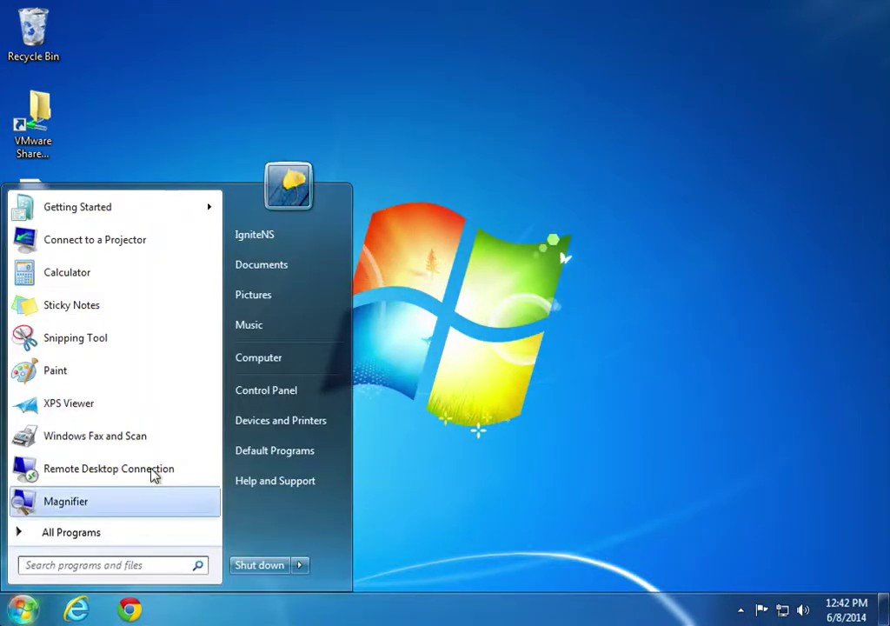
left_click(266, 386)
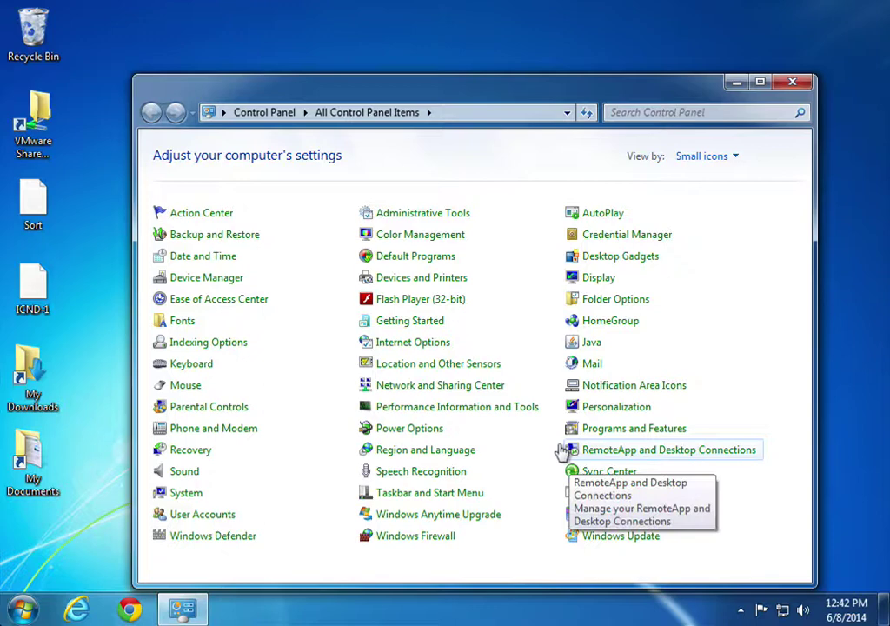
left_click(729, 153)
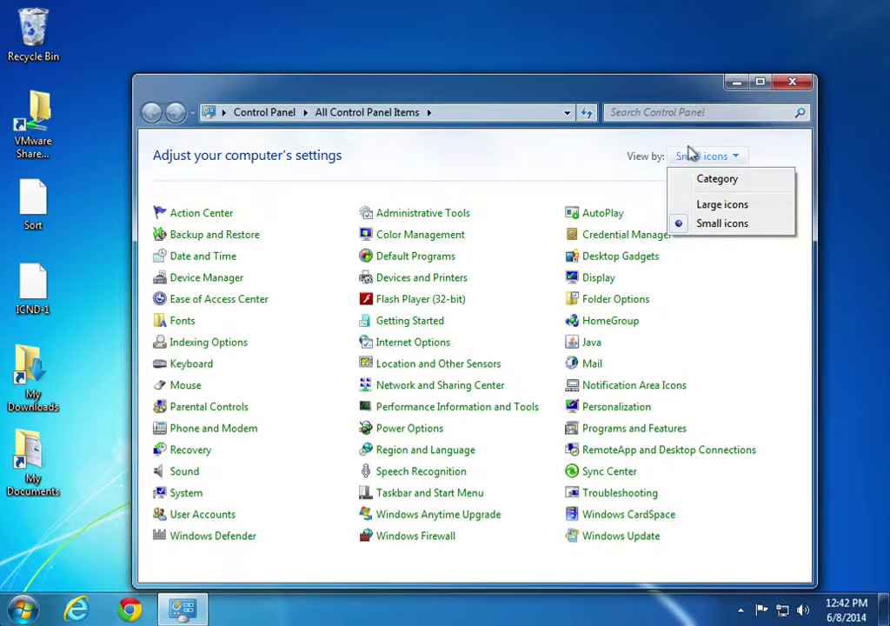
left_click(710, 225)
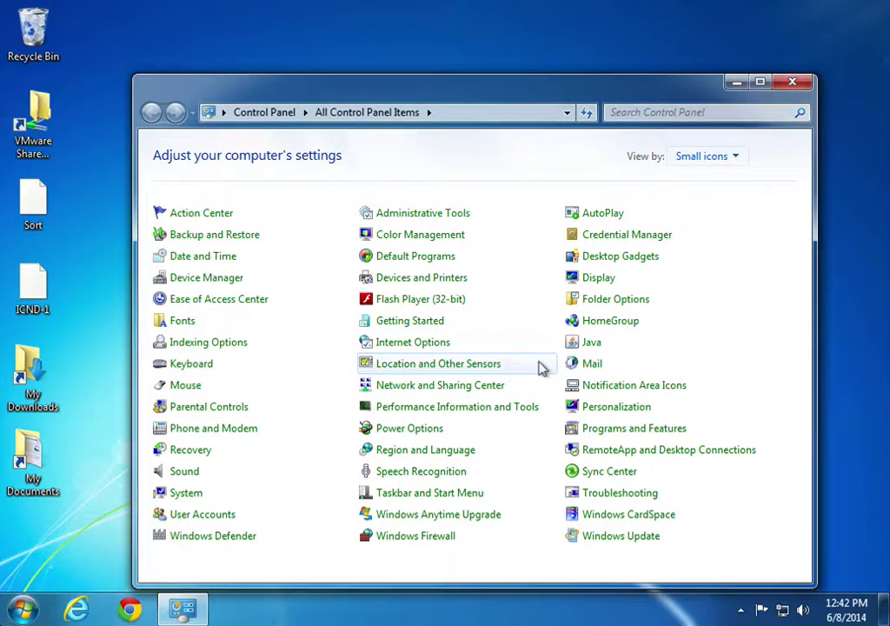
left_click(604, 406)
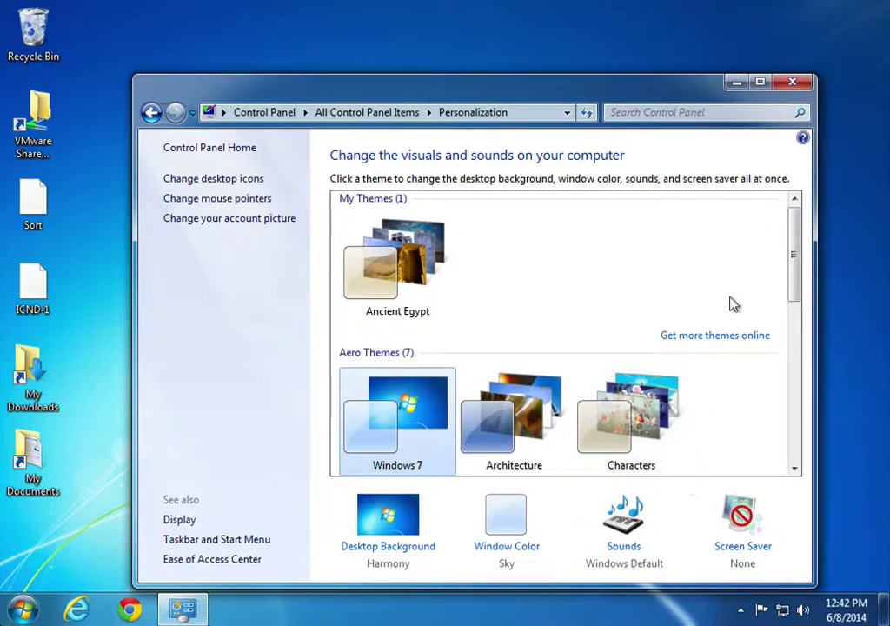
Step: Apply the Architecture theme and switch to the Characters theme, moving the window to expose more of the desktop
scroll(778, 286, "down", 4)
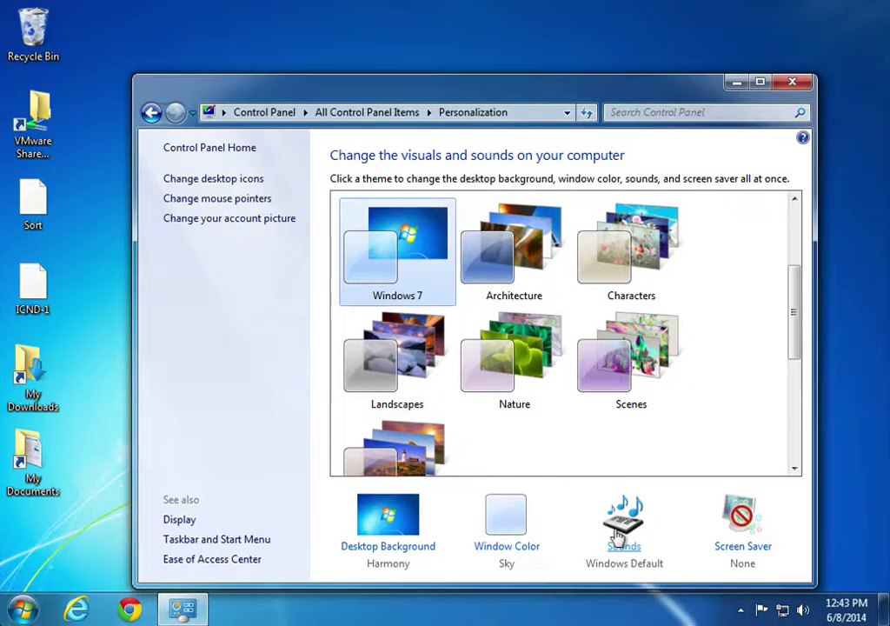
left_click(518, 268)
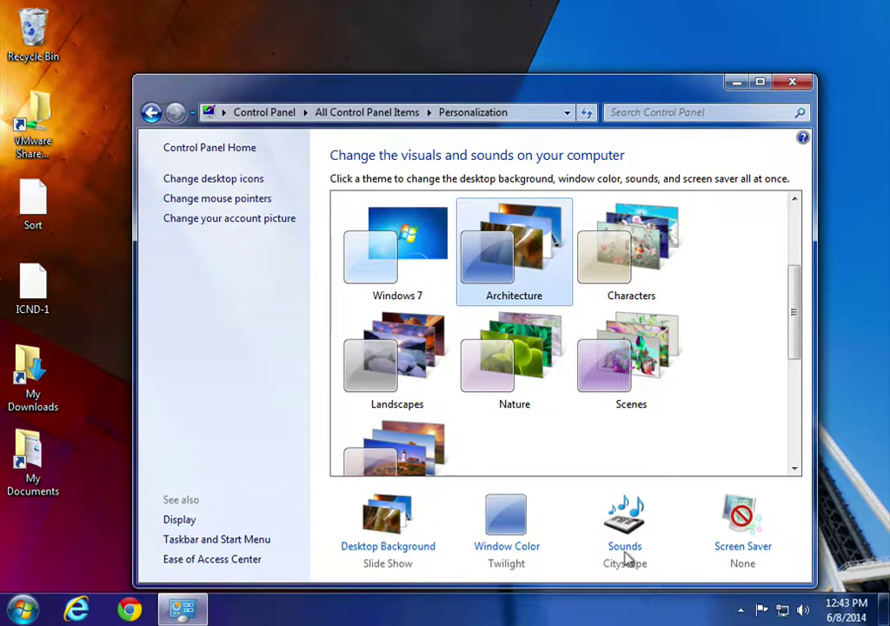
left_click(619, 250)
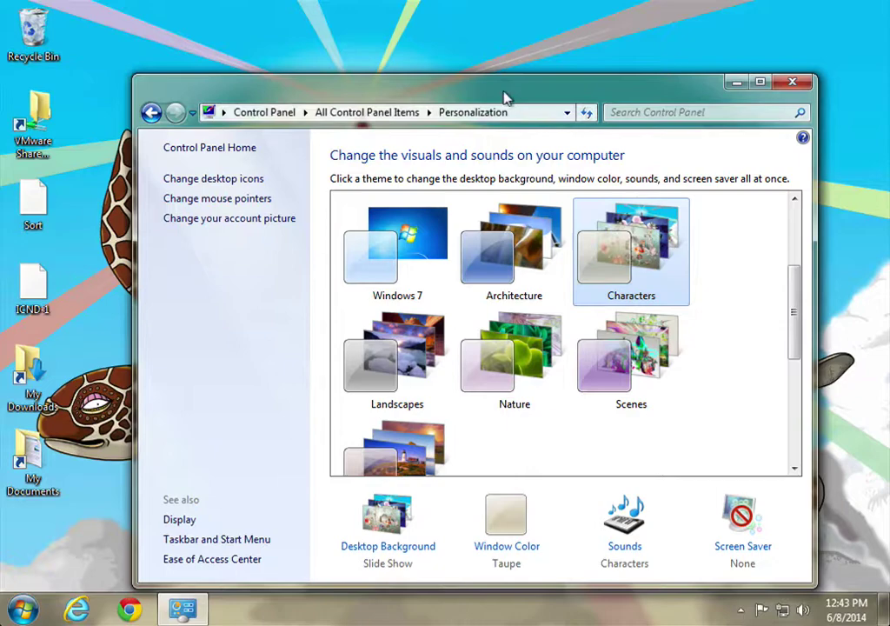
left_click_drag(513, 85, 538, 69)
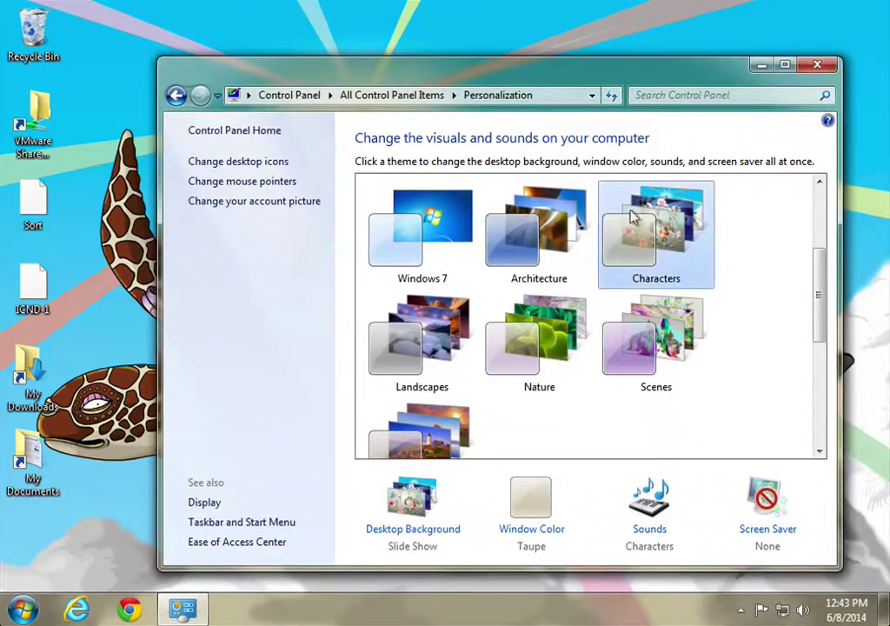
Step: Look through the Characters theme's desktop background pictures and leave without saving changes
left_click(410, 500)
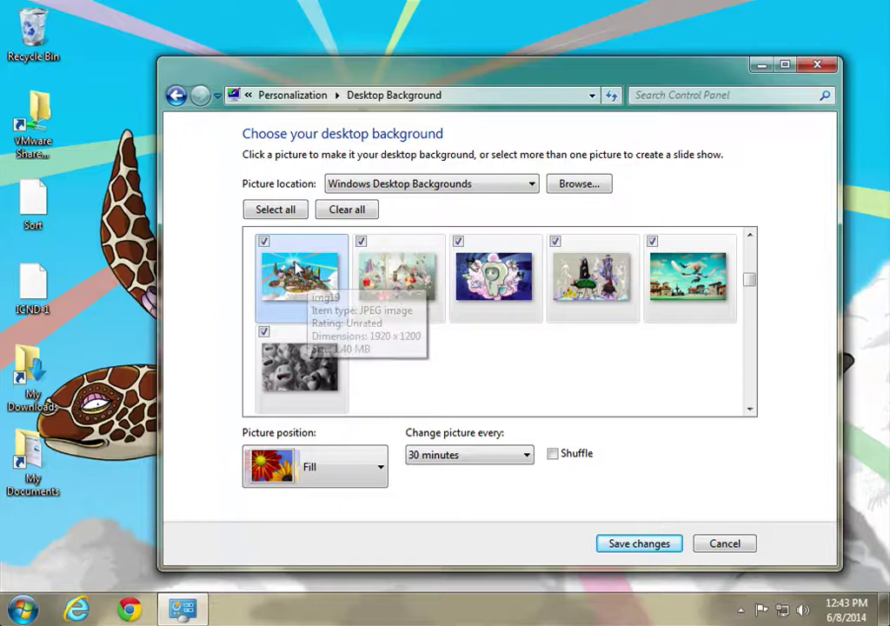
mouse_move(400, 274)
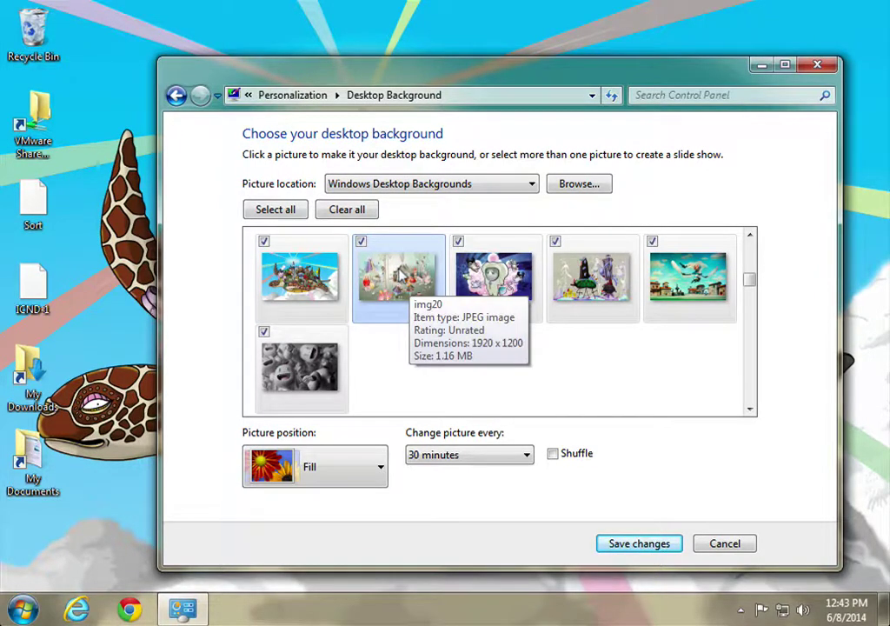
left_click(697, 541)
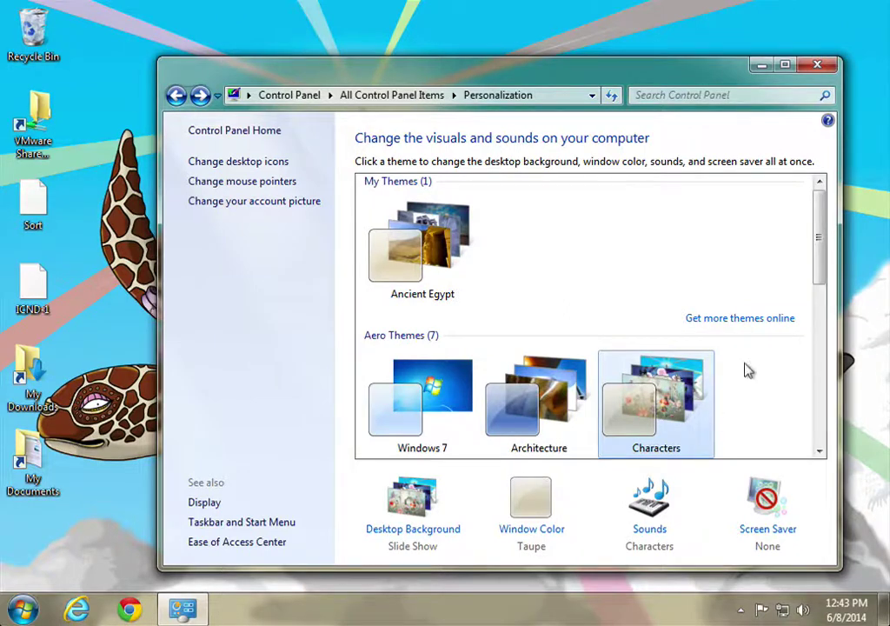
Step: Open Microsoft's online themes gallery and filter it to themes compatible with Windows 7
scroll(804, 296, "down", 5)
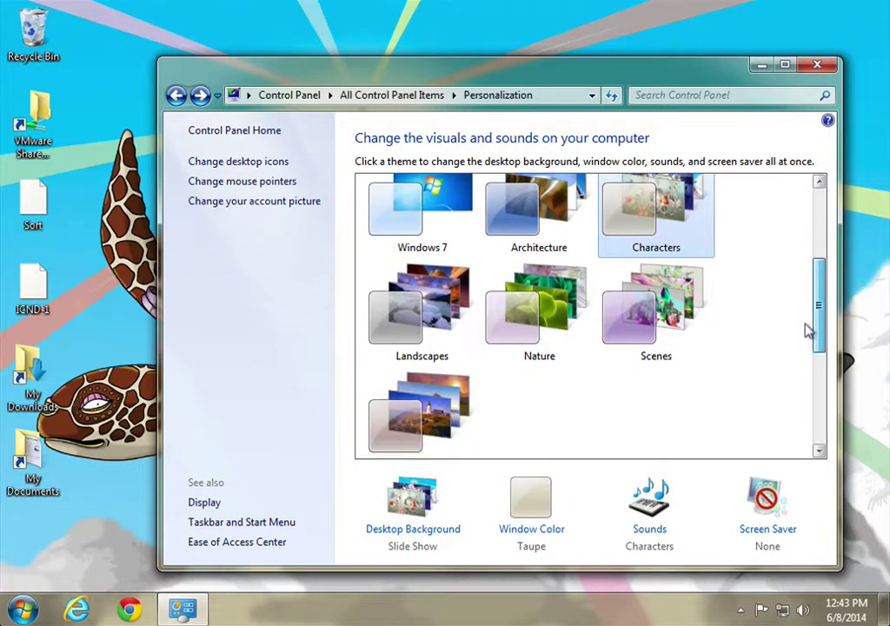
scroll(805, 313, "up", 5)
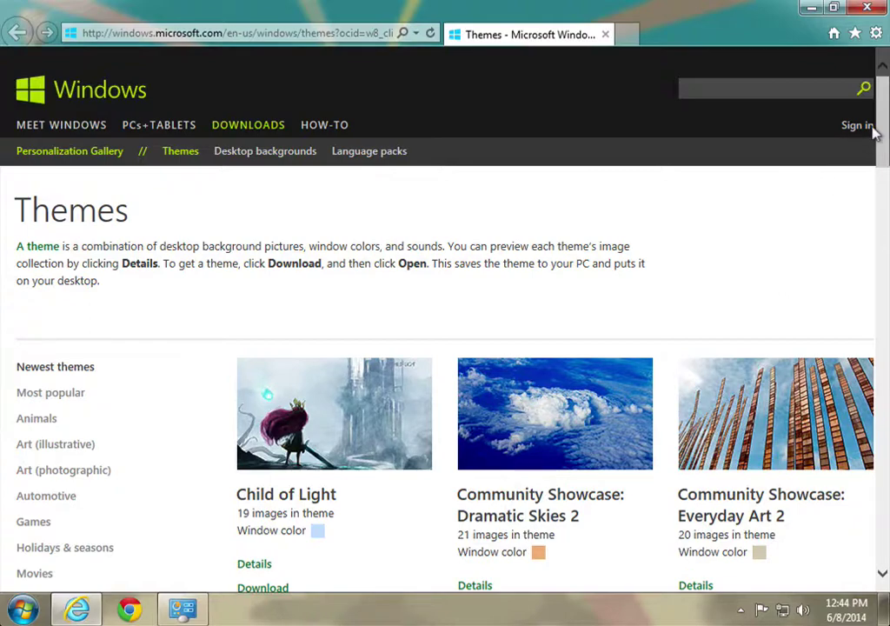
left_click_drag(874, 130, 868, 188)
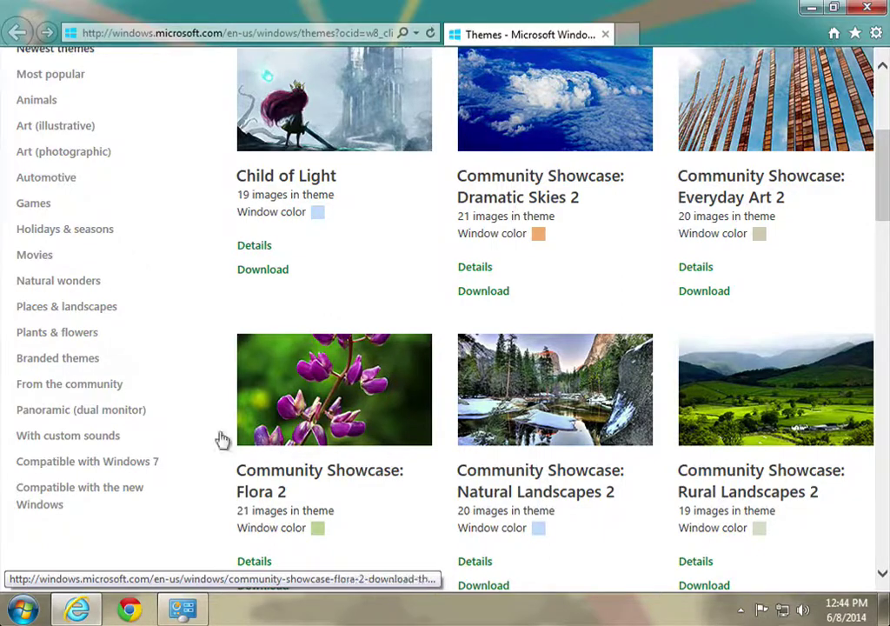
left_click(98, 456)
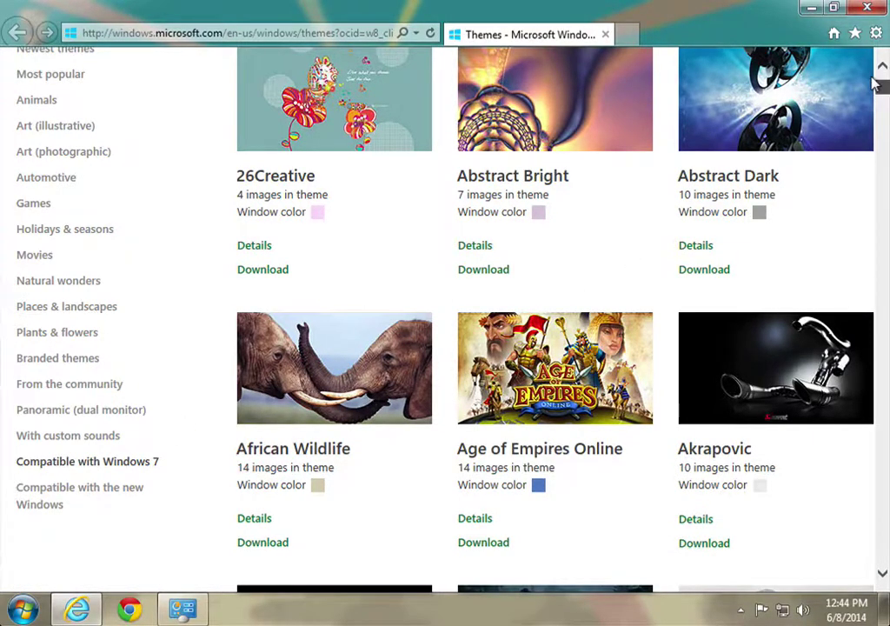
Step: Find the Castles of Europe theme in the gallery, download it and open the theme pack to apply it
left_click_drag(874, 83, 876, 148)
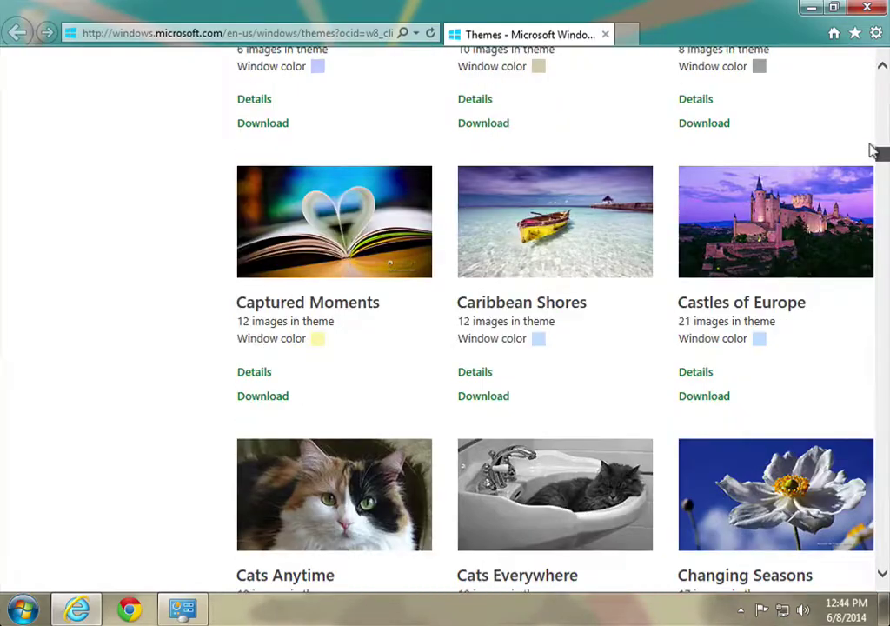
left_click(698, 393)
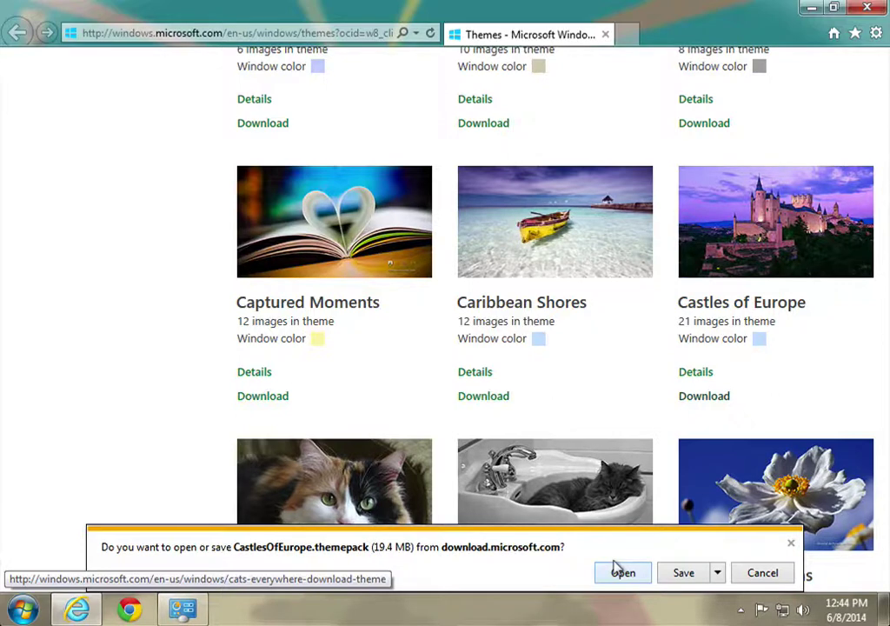
left_click(620, 572)
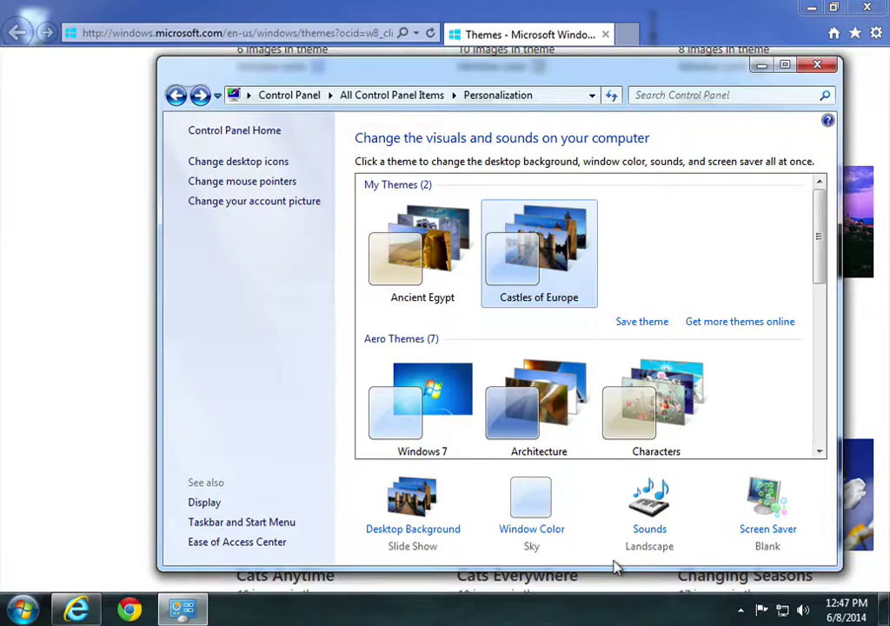
Step: Minimize the browser and the Personalization window to view the castle wallpaper, and restore the Personalization window
left_click(805, 7)
left_click_drag(633, 60, 593, 267)
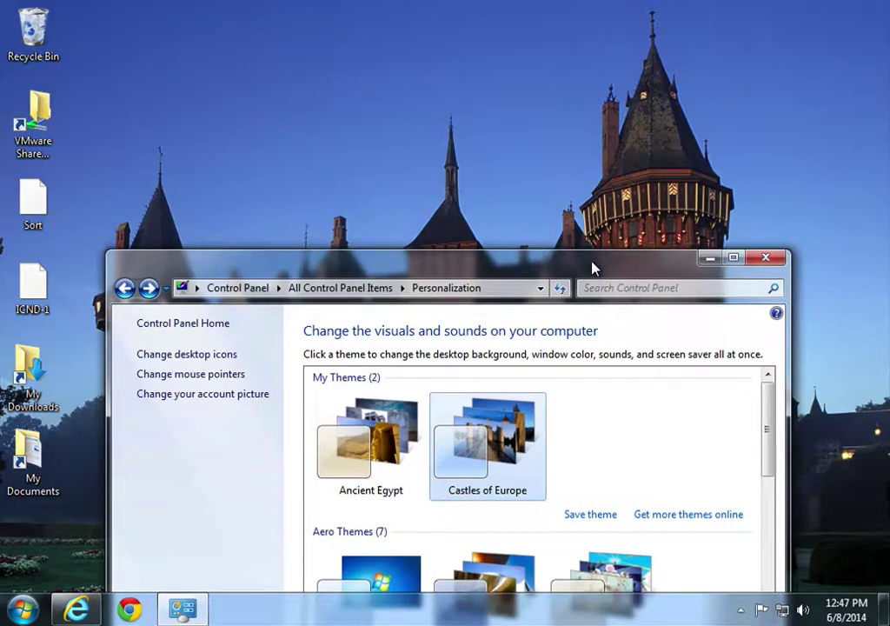
left_click(701, 257)
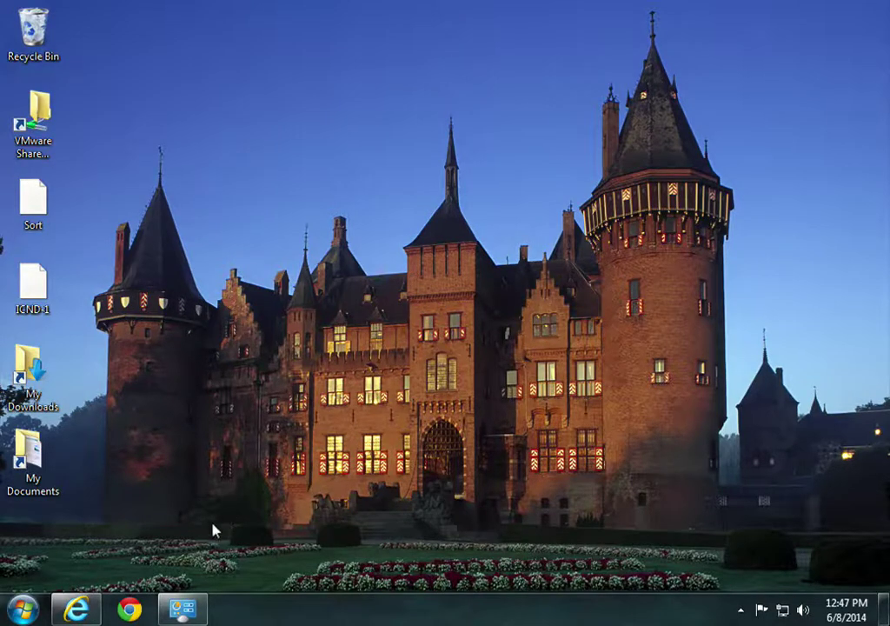
left_click(183, 608)
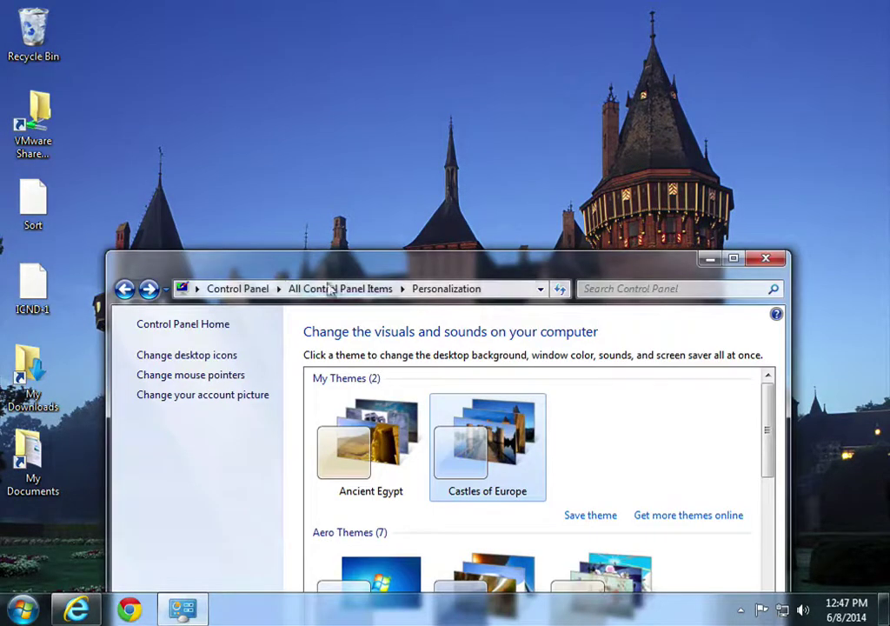
left_click_drag(341, 264, 350, 48)
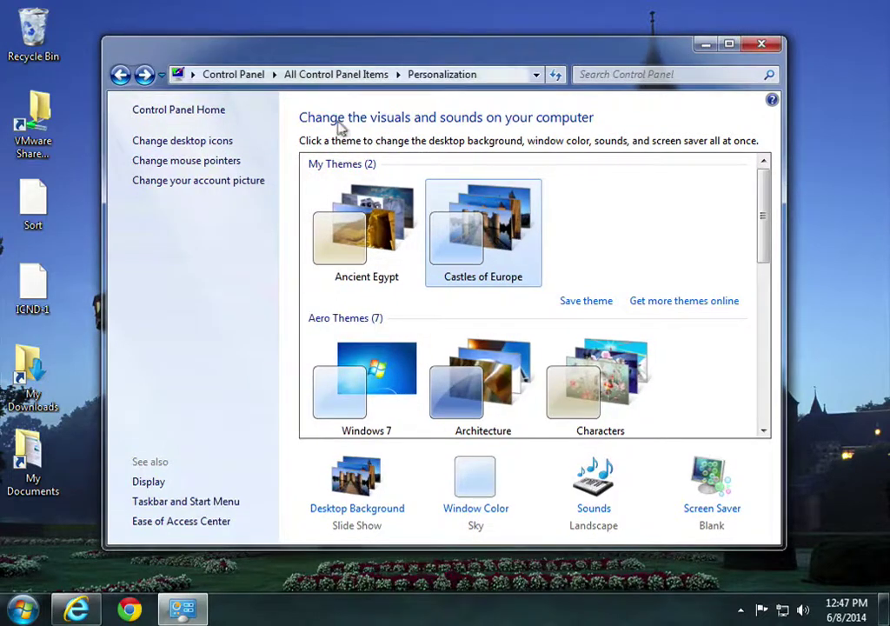
Step: Set the desktop background slide show to shuffle and change pictures every 10 minutes, and save the changes
left_click(357, 485)
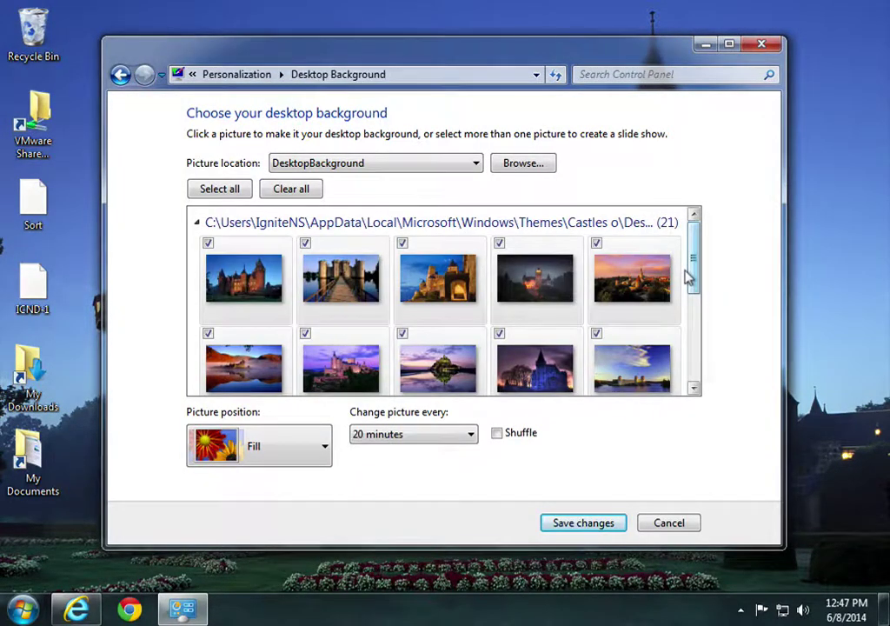
left_click_drag(690, 277, 690, 252)
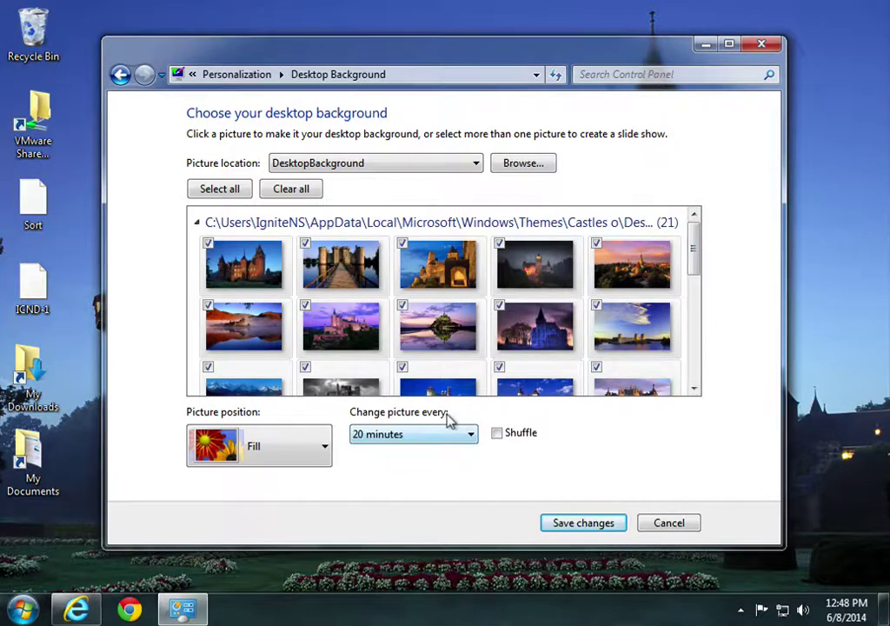
left_click(494, 432)
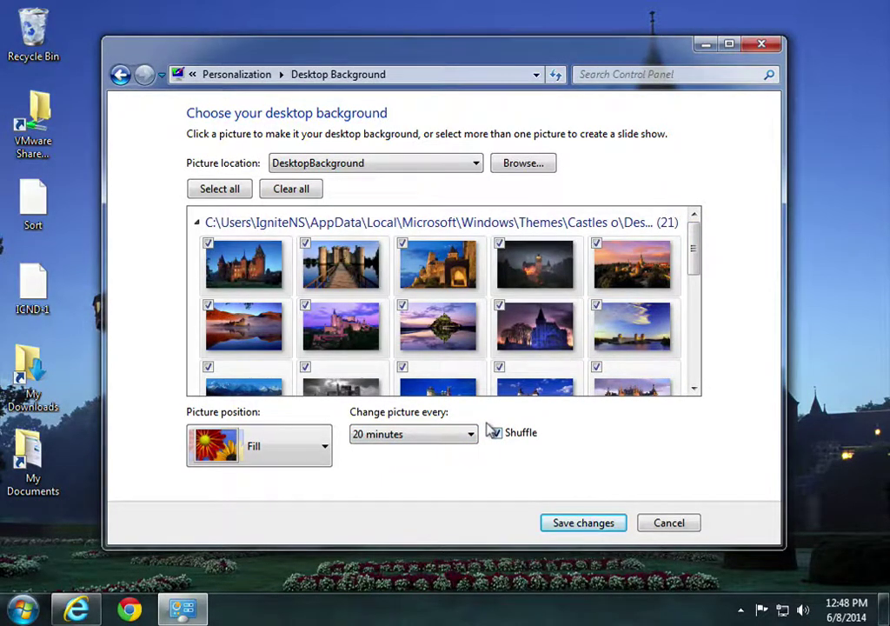
left_click(431, 433)
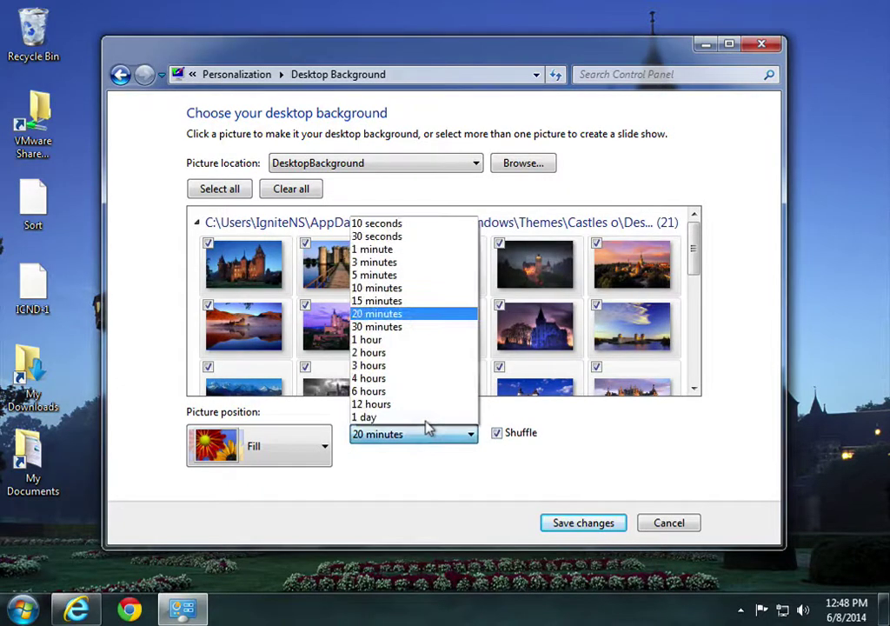
left_click(426, 287)
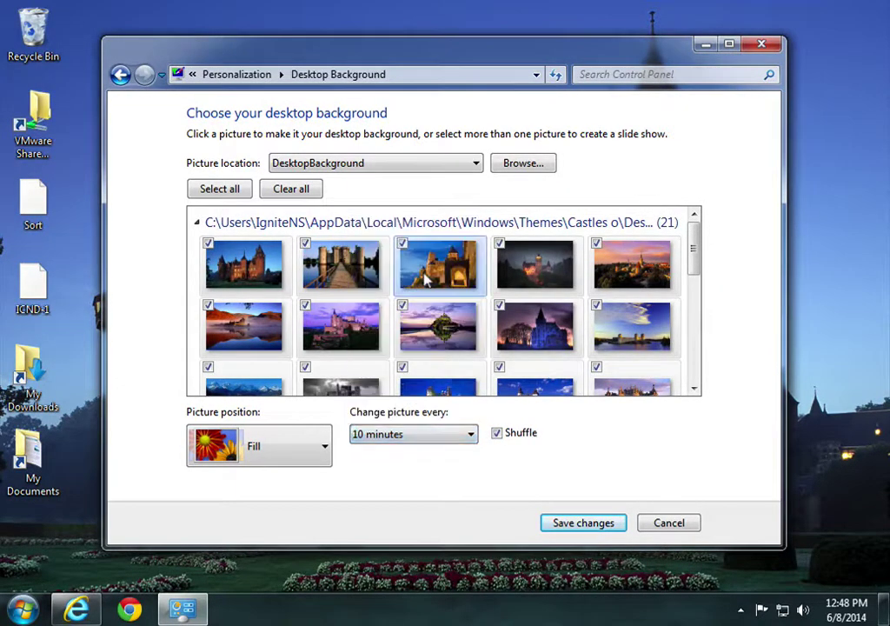
left_click(557, 515)
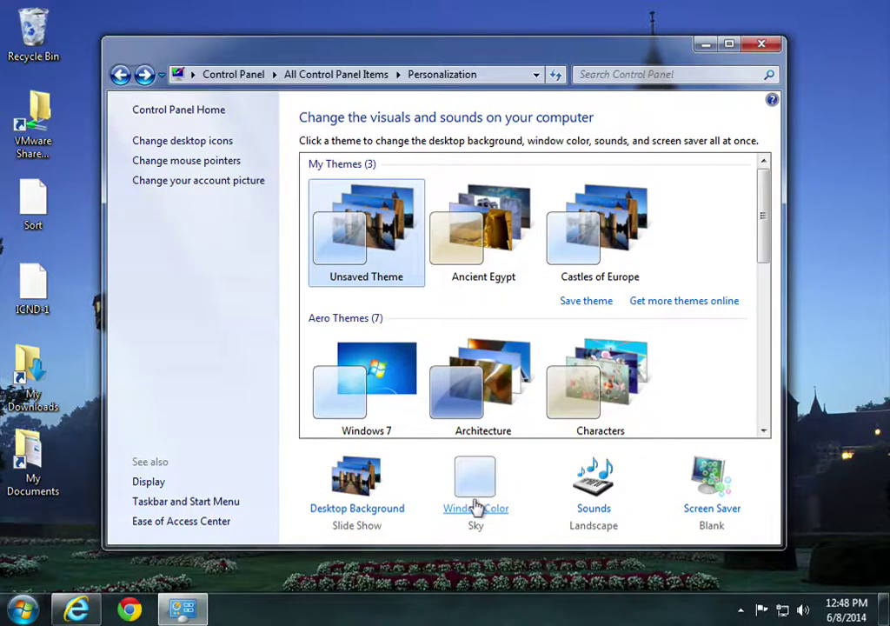
Step: View the available sound schemes in the theme's sound settings and cancel without changing the scheme
left_click(589, 502)
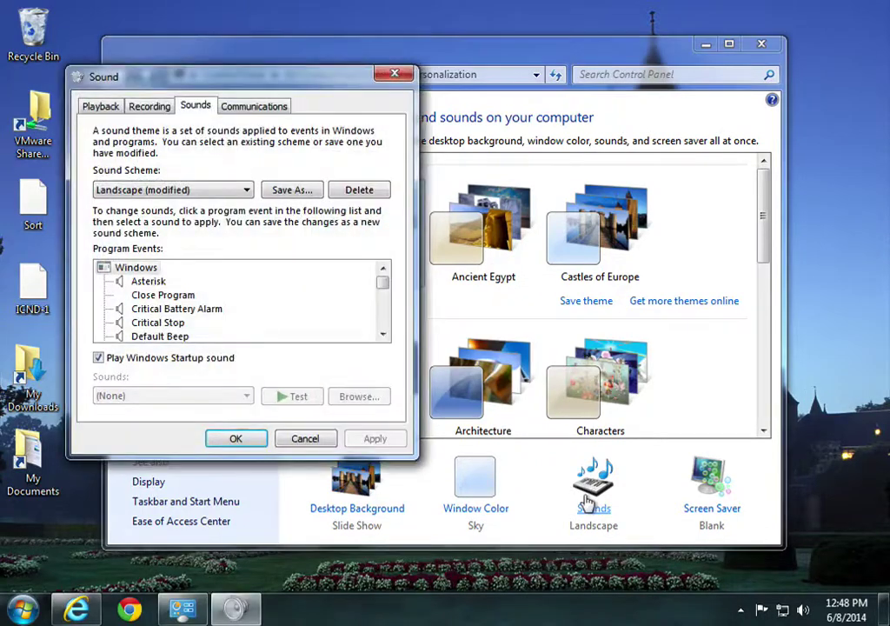
left_click(230, 189)
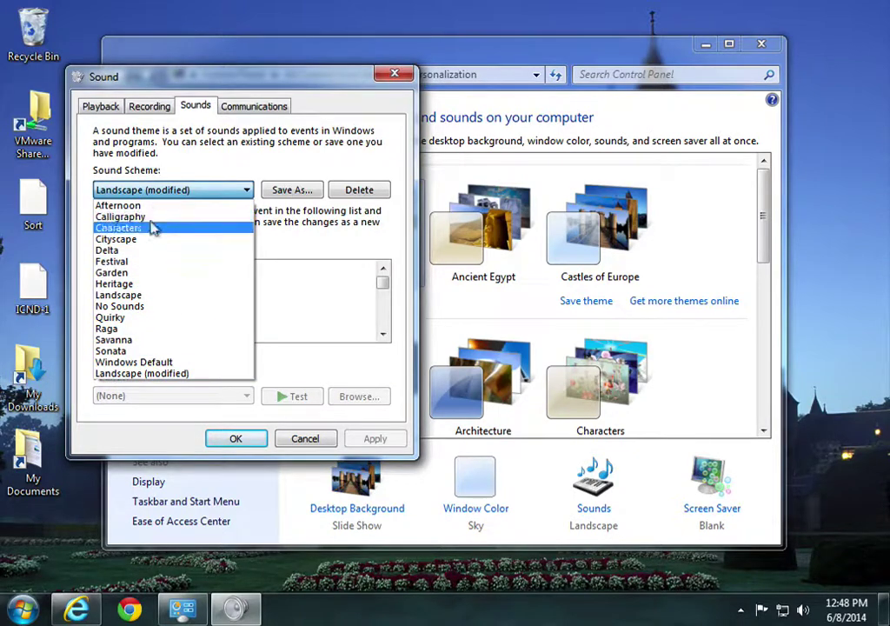
left_click(206, 149)
left_click(289, 434)
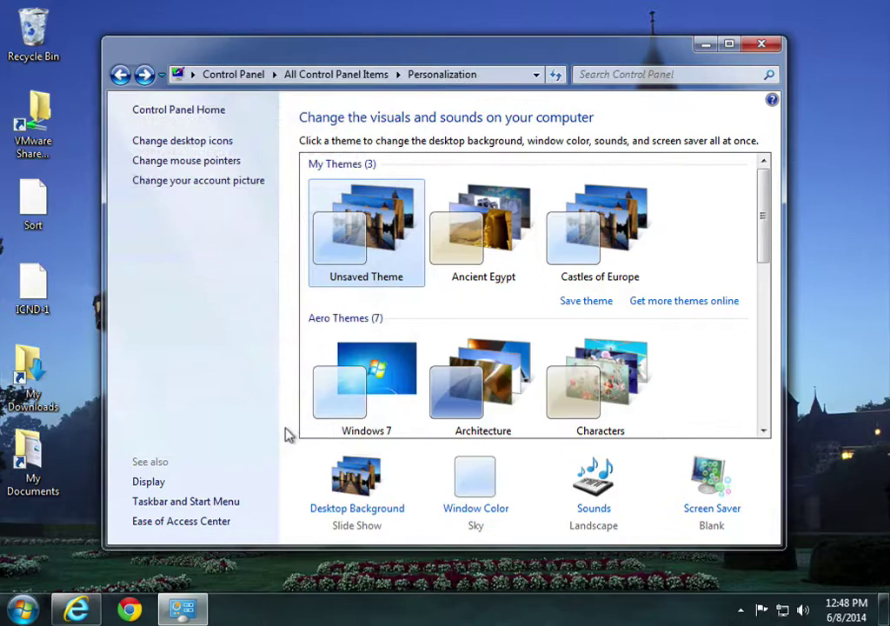
Step: Set the screen saver to Bubbles with a wait time of 15 minutes and confirm the screen saver settings
left_click(705, 504)
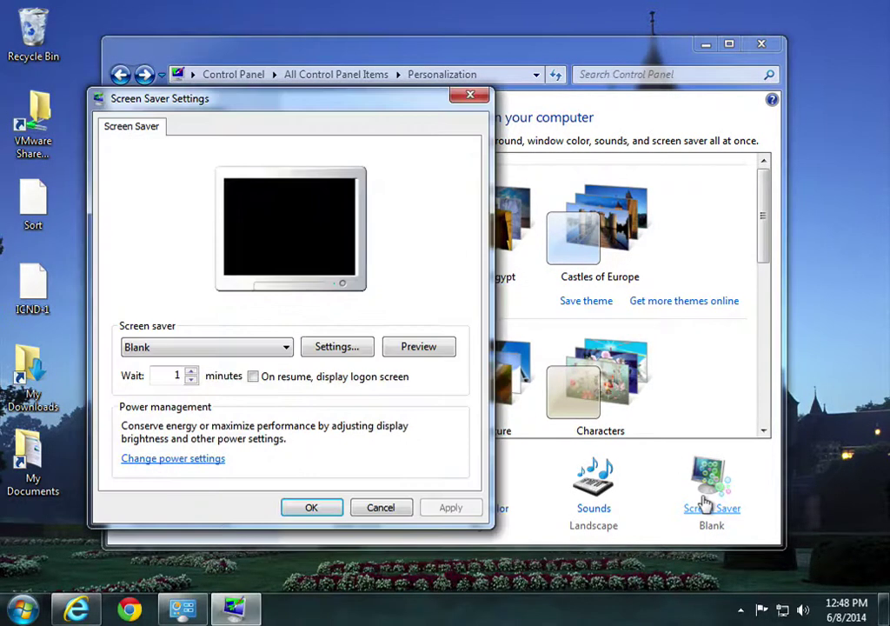
left_click(192, 345)
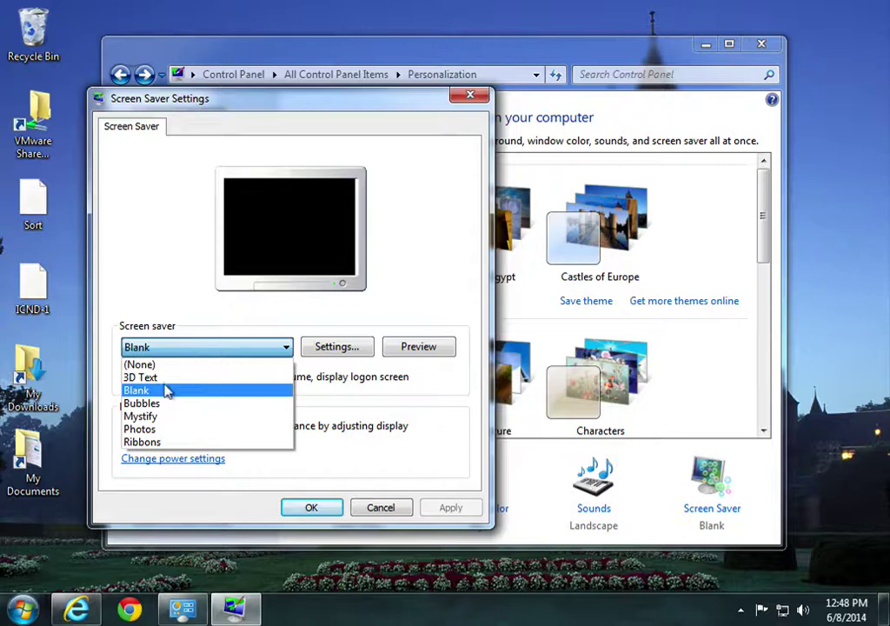
left_click(167, 401)
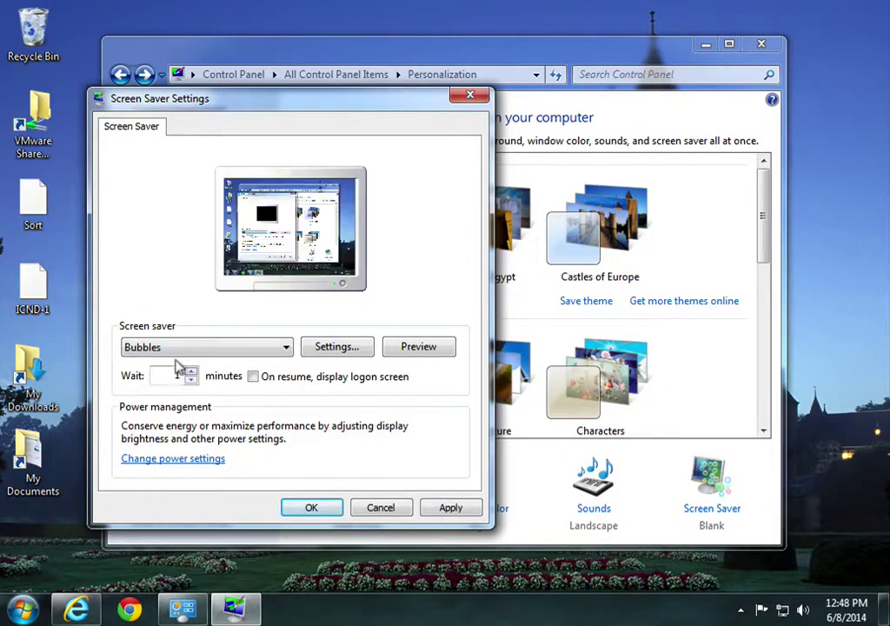
left_click(176, 376)
double_click(177, 376)
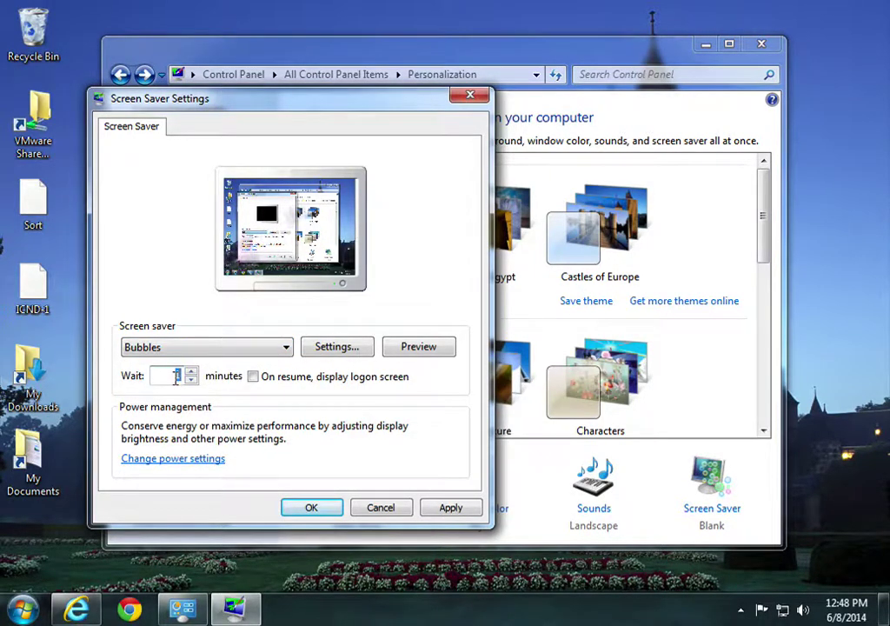
type("15")
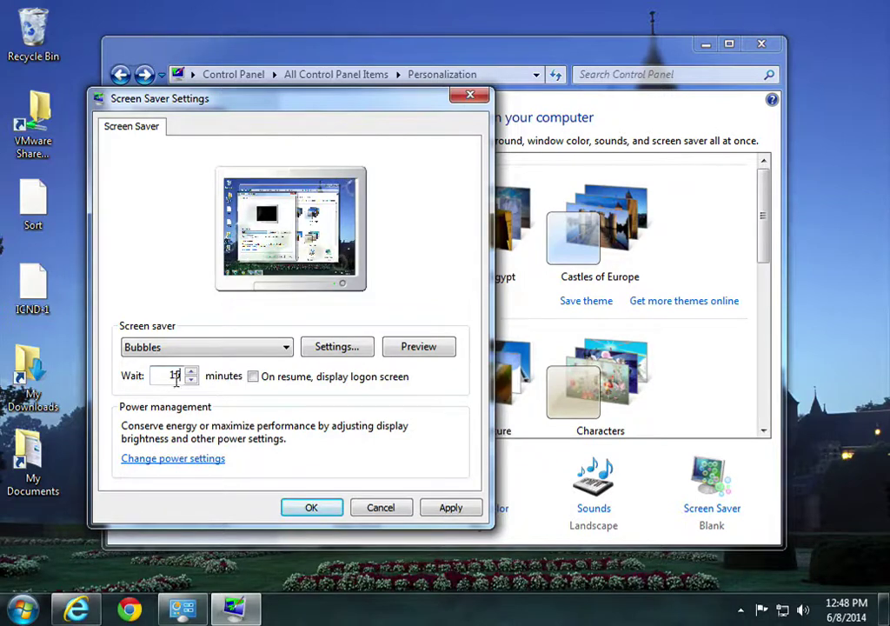
left_click(311, 507)
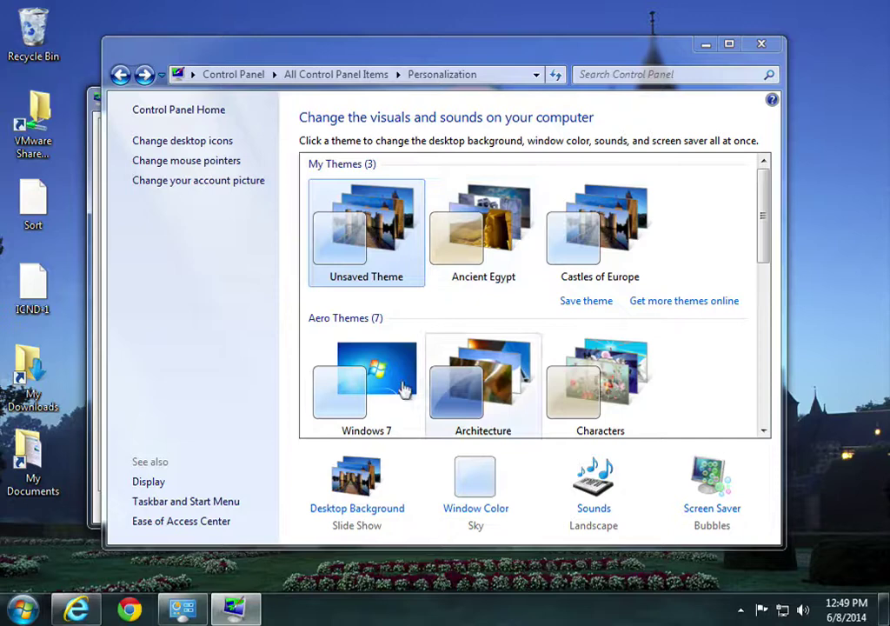
Step: Deselect the slide show pictures, make the French castle picture 15castle_france_fr6 the only desktop background, and save the changes
left_click(349, 477)
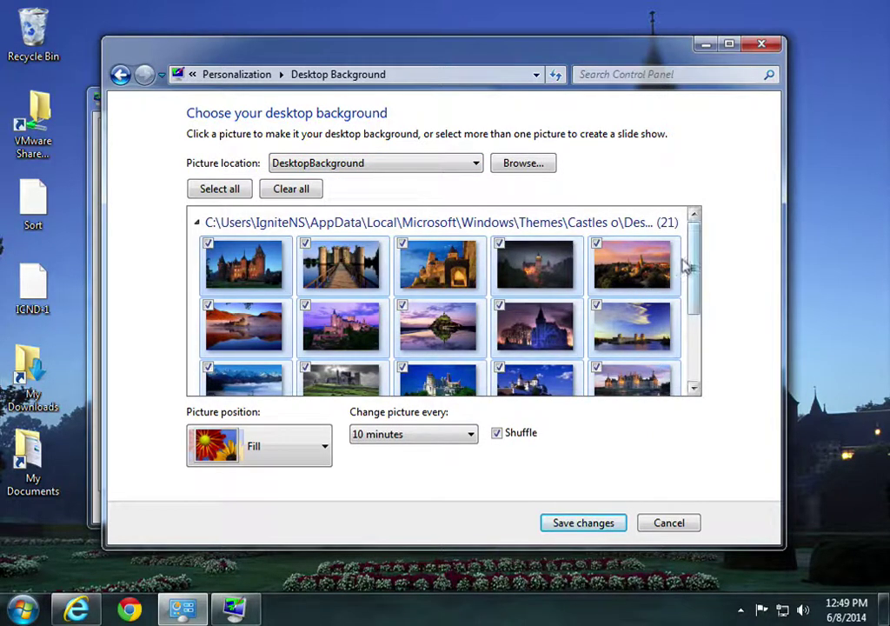
left_click_drag(684, 266, 677, 354)
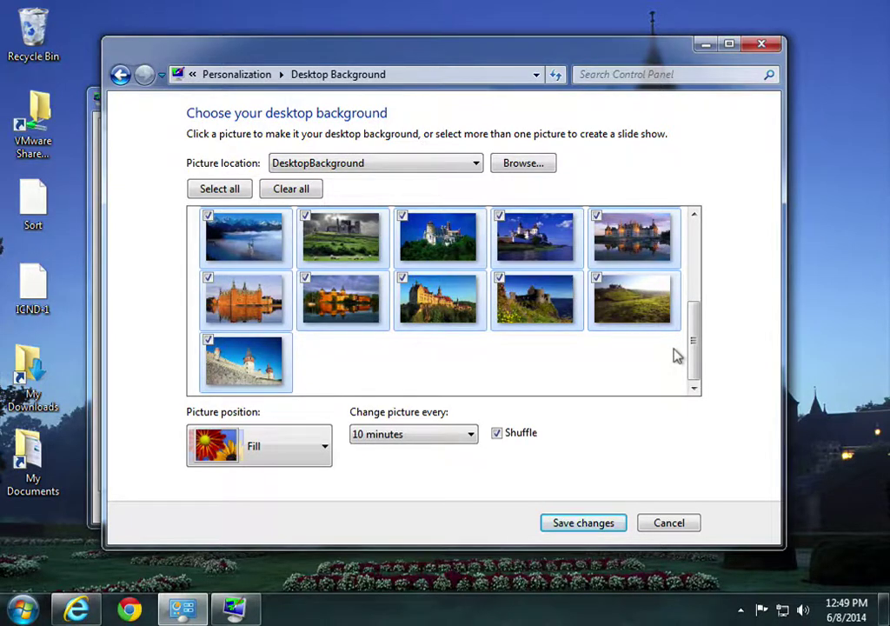
left_click(612, 368)
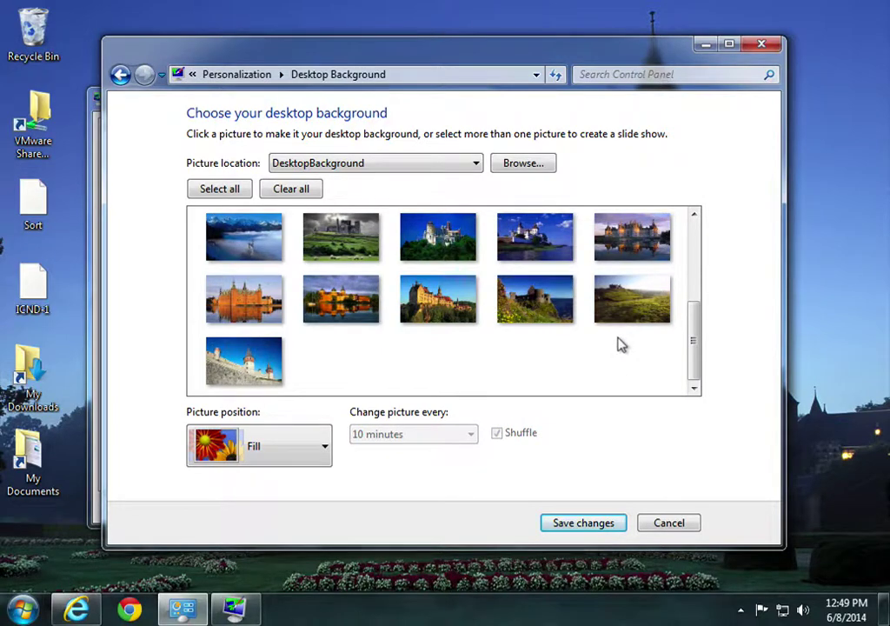
left_click(625, 237)
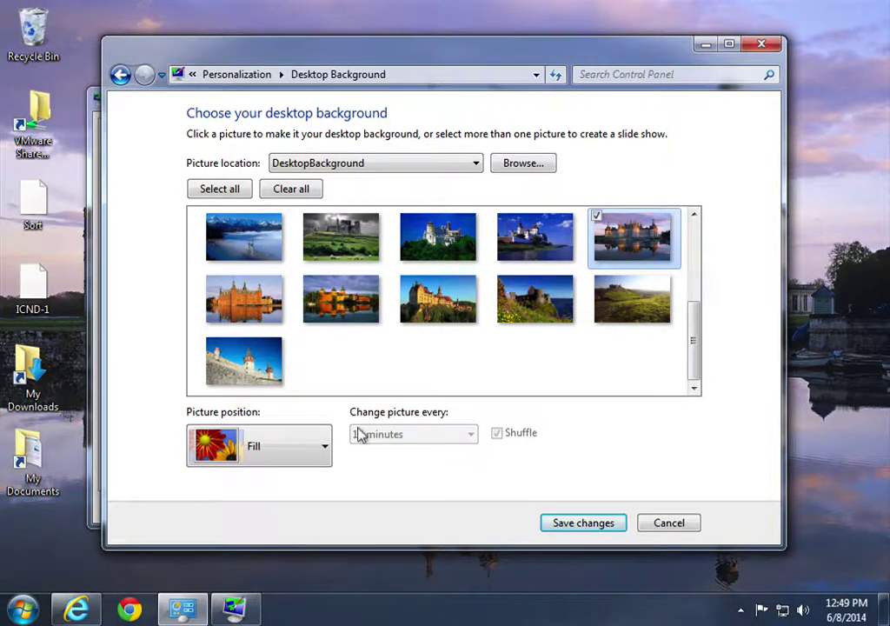
left_click(569, 518)
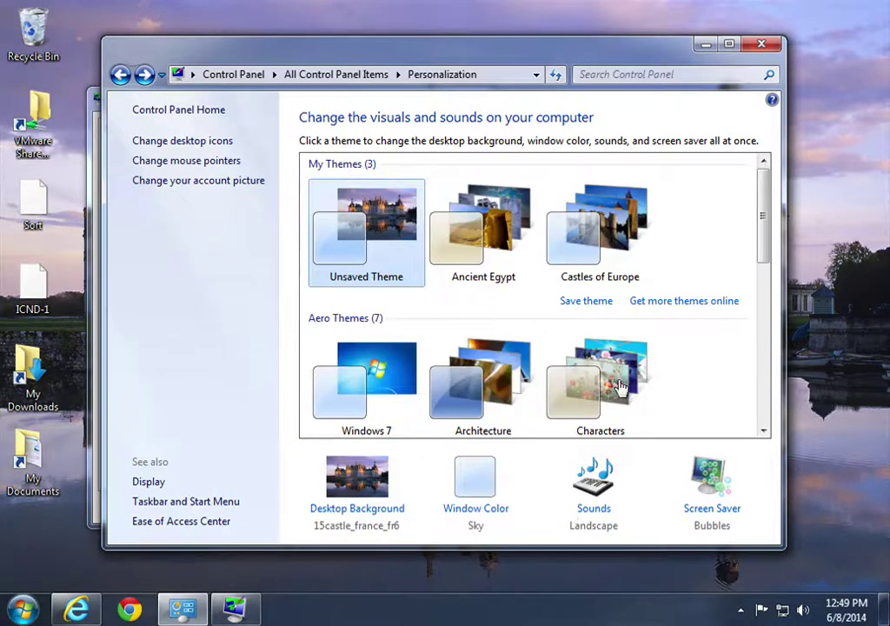
Step: Minimize the Personalization window and close the Screen Saver Settings dialog to view the wallpaper, and restore Personalization
left_click(697, 43)
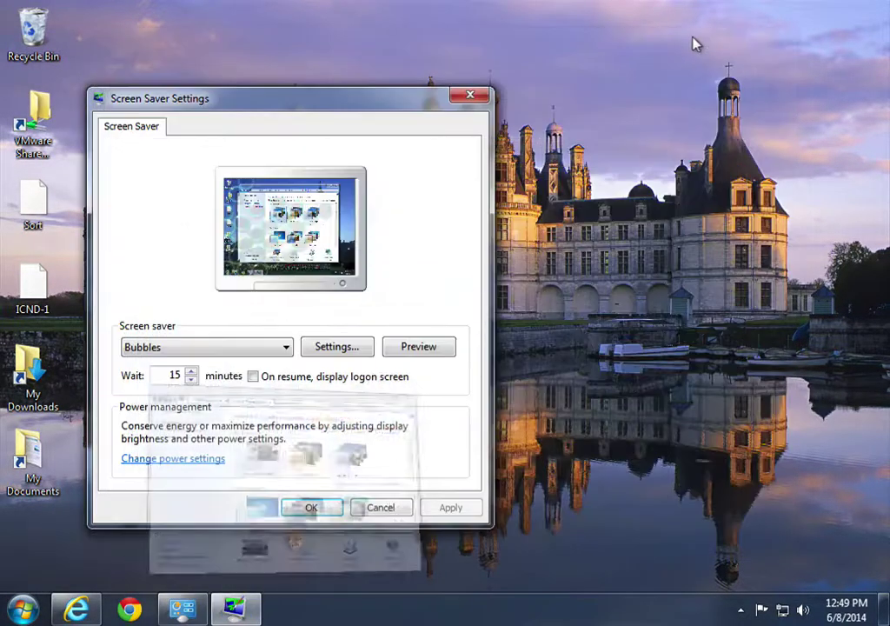
left_click(469, 94)
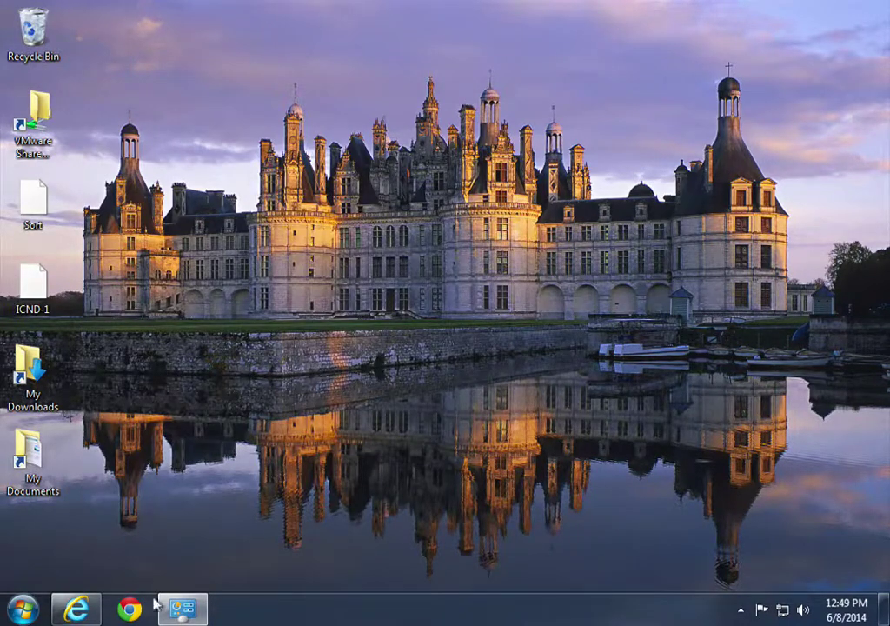
left_click(182, 609)
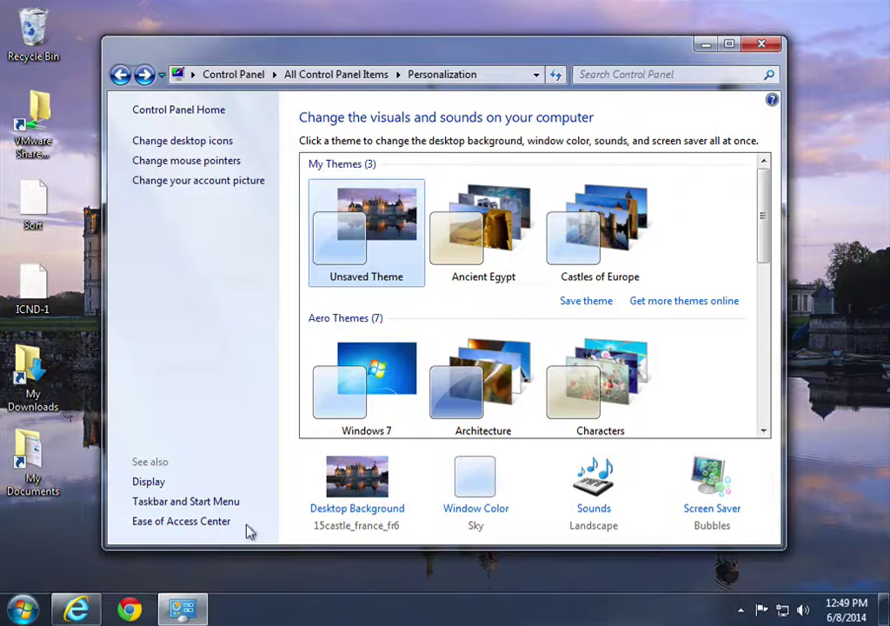
Step: View the desktop background's picture locations and the folder browser, cancel without choosing a folder, and return to Personalization
left_click(352, 506)
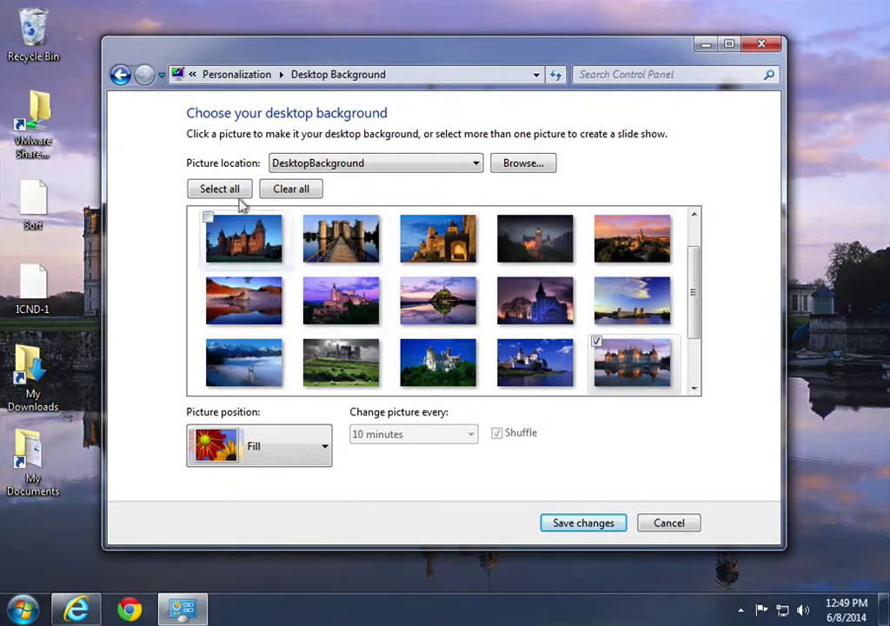
left_click(325, 164)
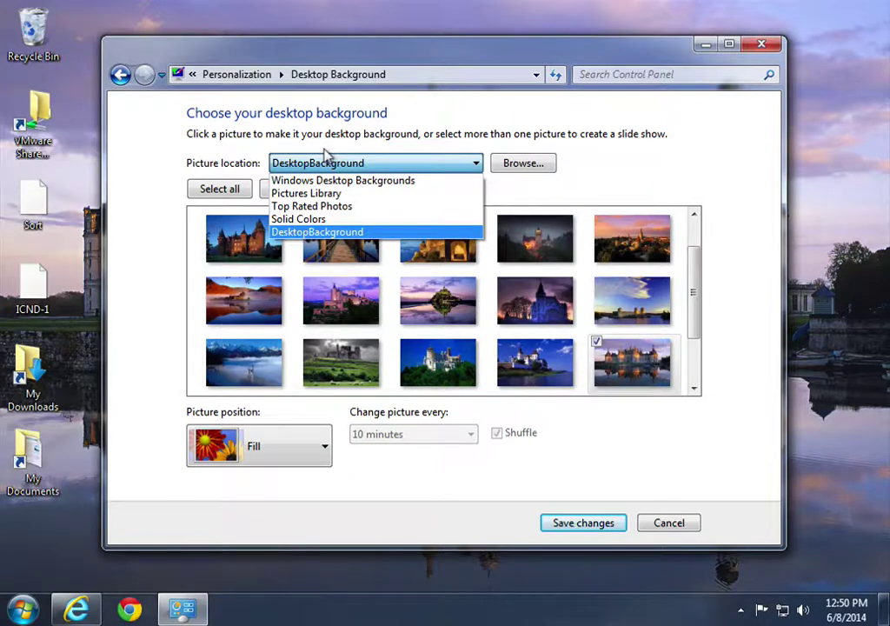
left_click(532, 155)
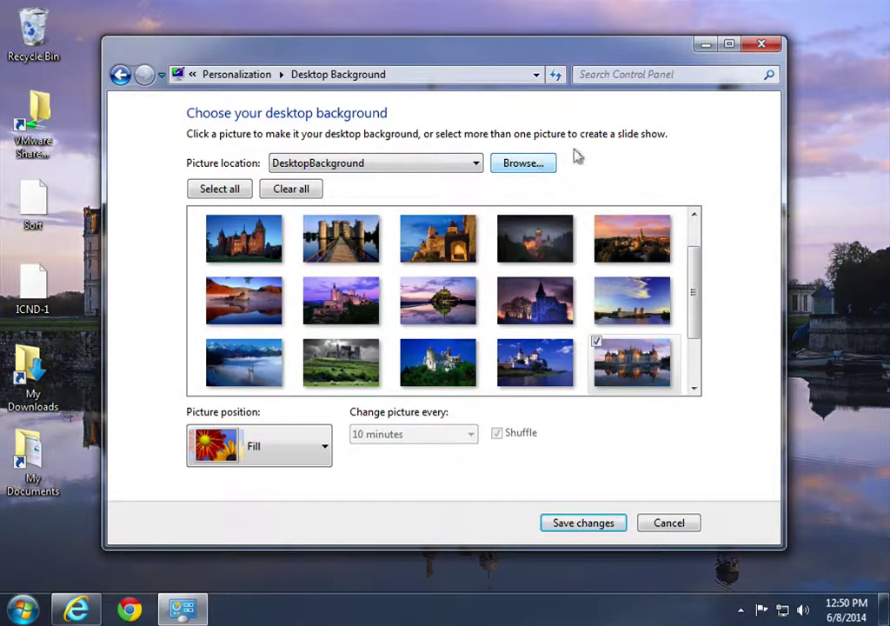
left_click(521, 160)
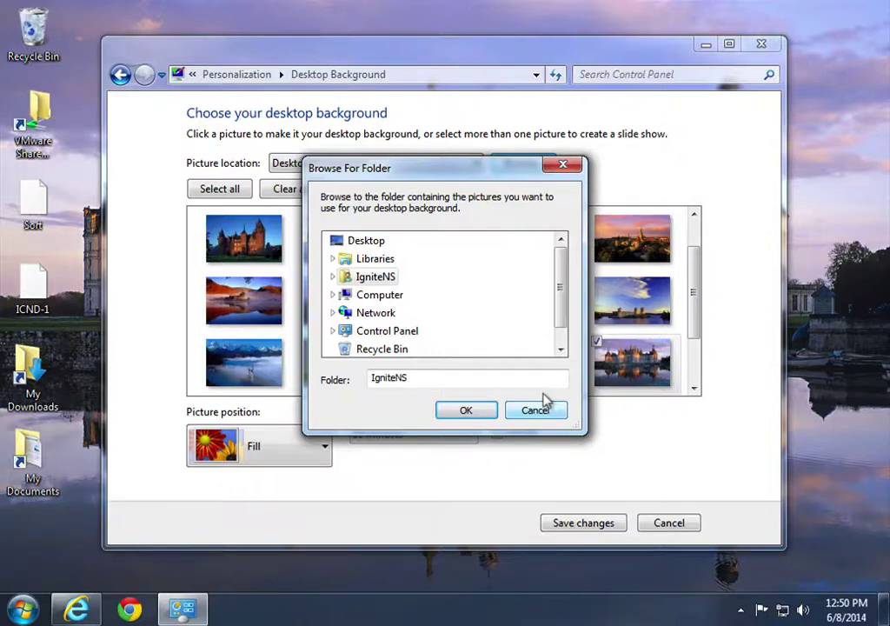
left_click(534, 410)
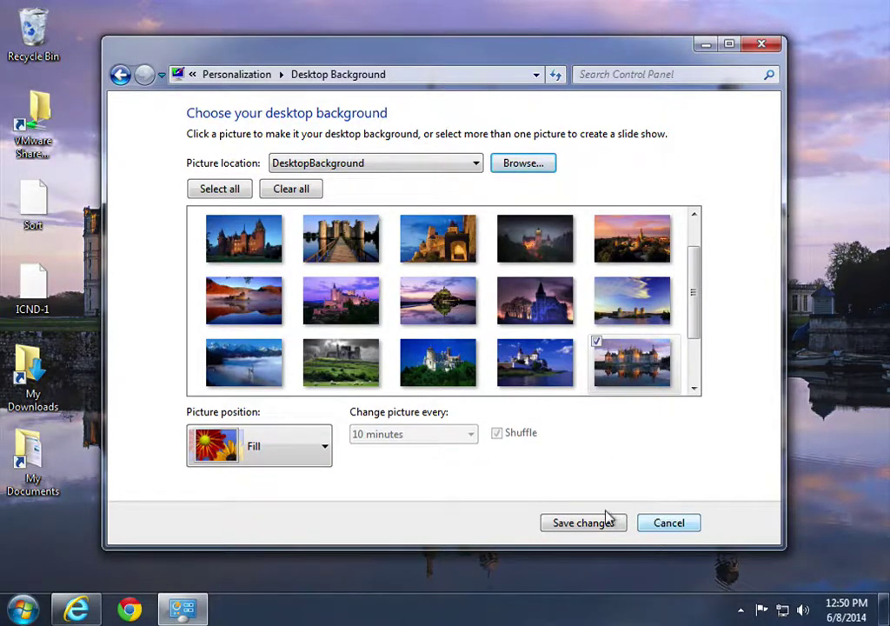
left_click(236, 74)
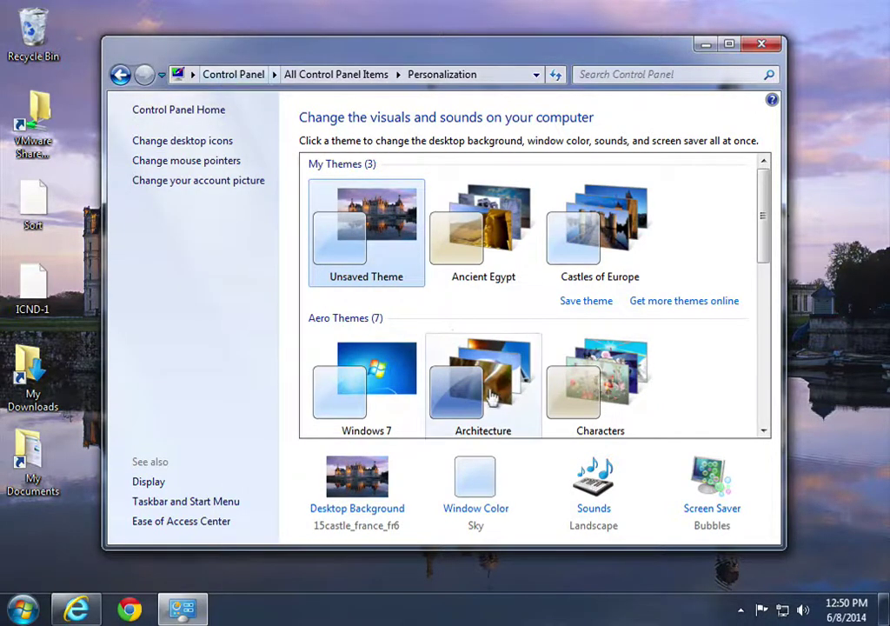
Step: Try several window colors, including Sea, Lavender and Slate, and choose Twilight for the window borders, Start menu and taskbar
left_click(479, 505)
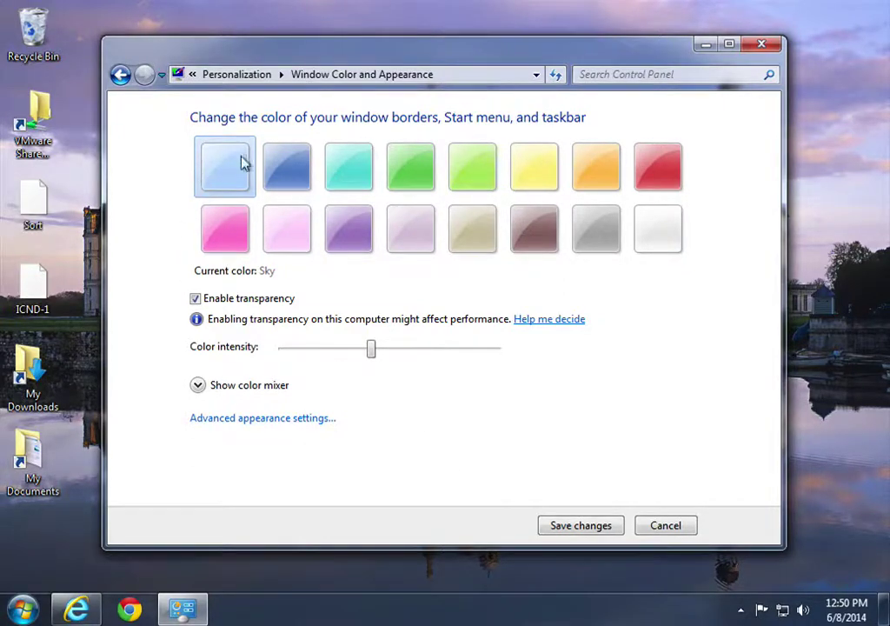
left_click(276, 155)
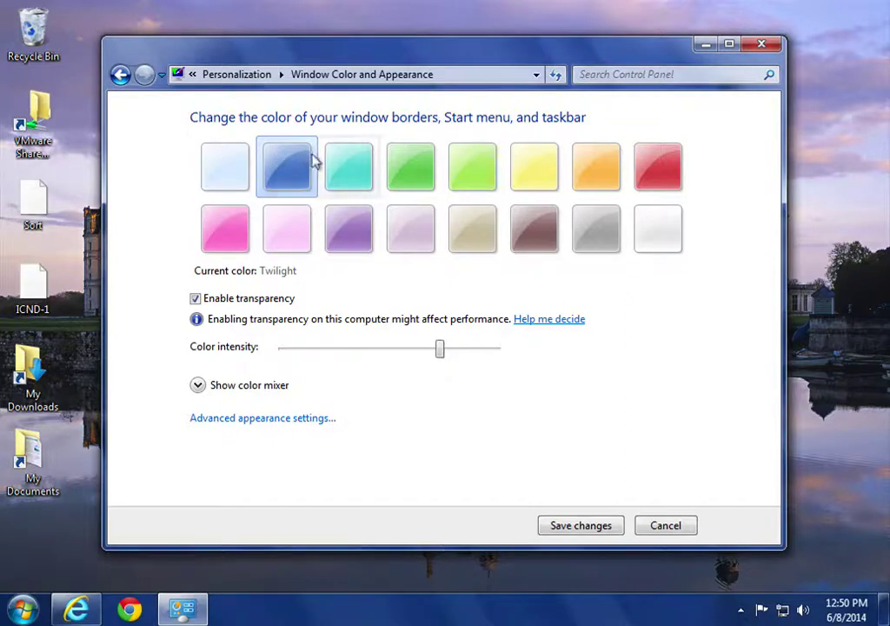
left_click(338, 162)
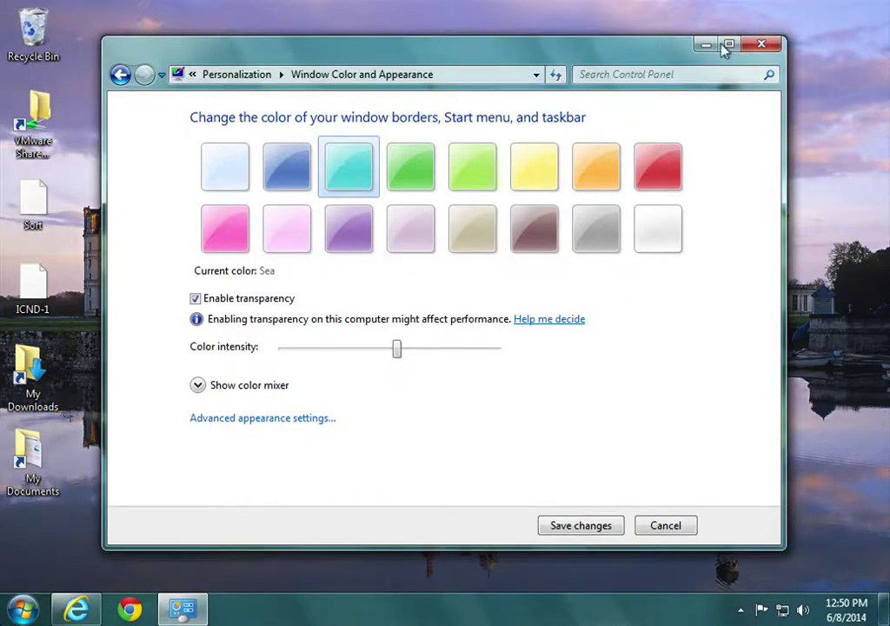
left_click(233, 230)
left_click(397, 232)
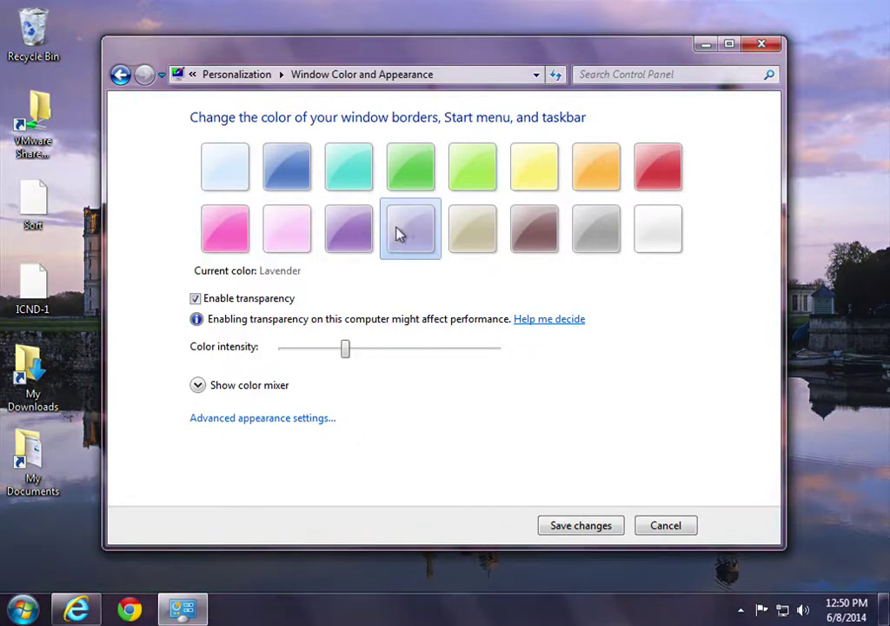
left_click(534, 224)
left_click(591, 221)
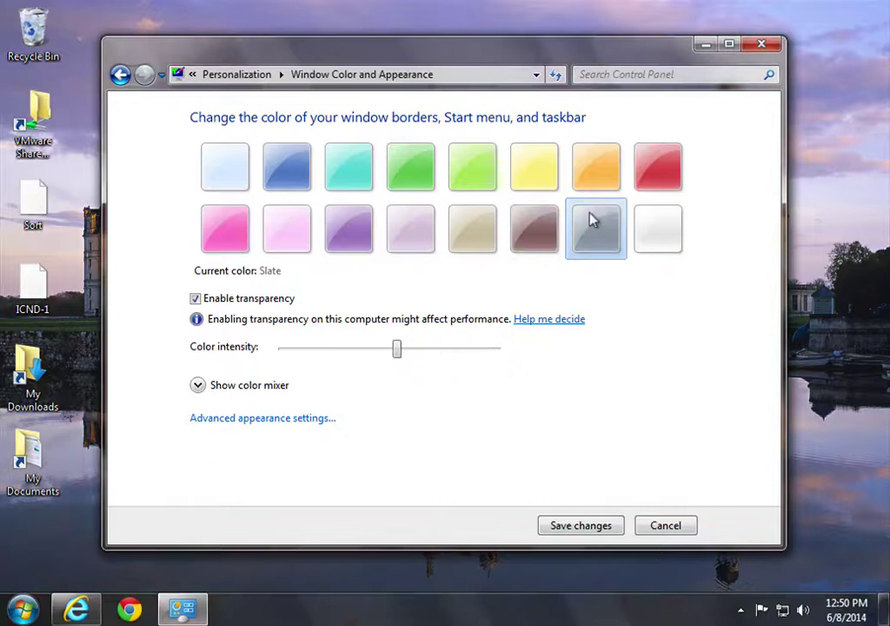
left_click(278, 168)
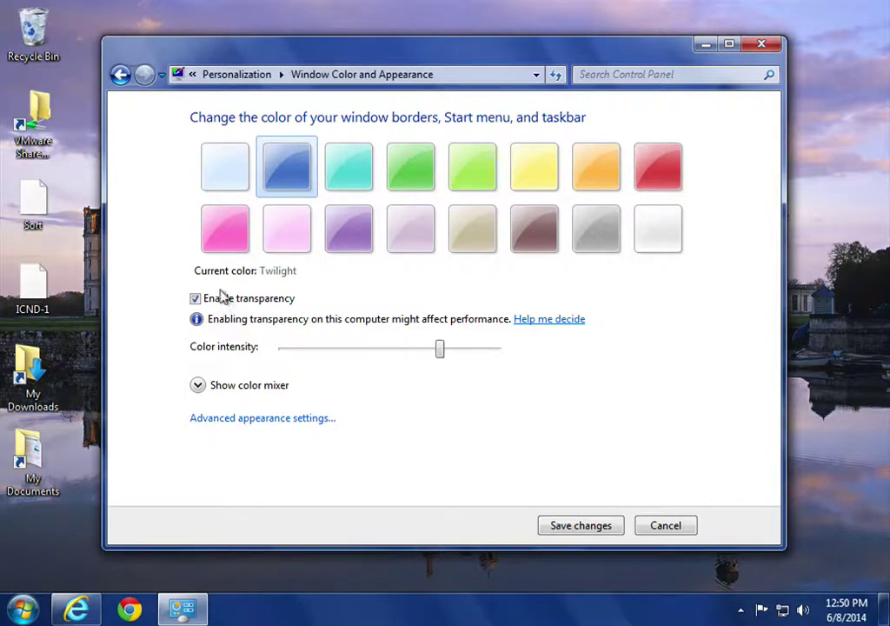
Step: Try the lowest and a high color intensity for the window color, and set the intensity to about the middle
left_click_drag(436, 346, 257, 346)
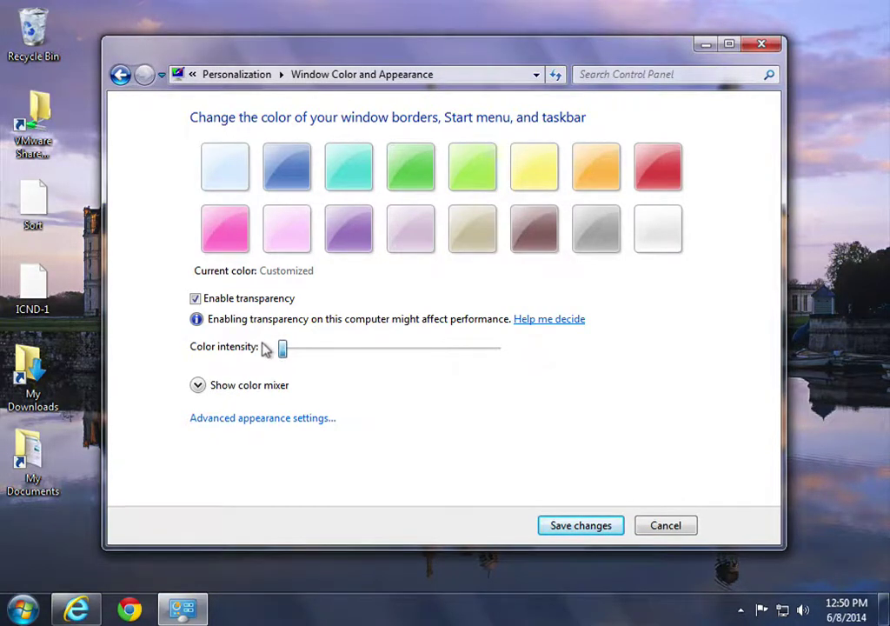
left_click_drag(265, 347, 446, 339)
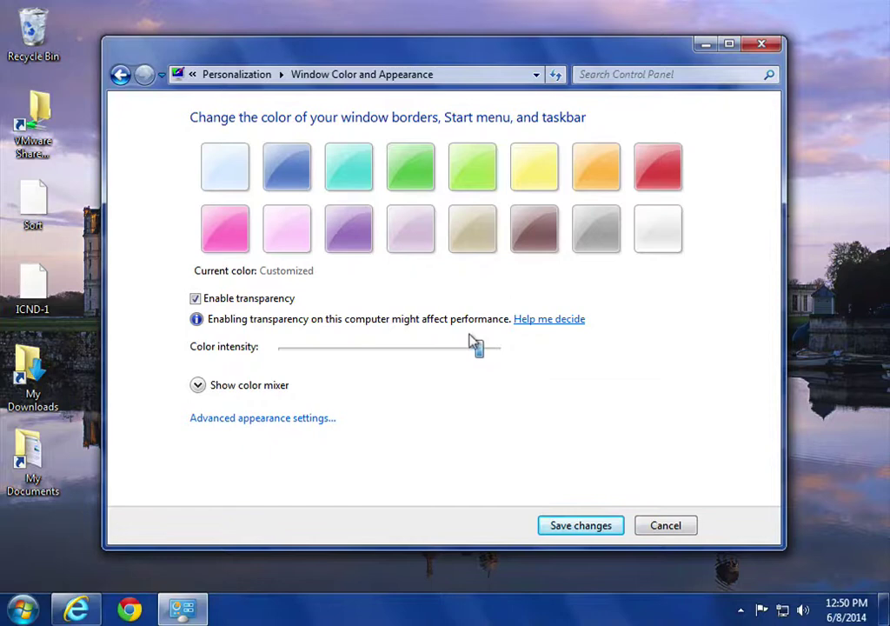
left_click_drag(474, 342, 388, 349)
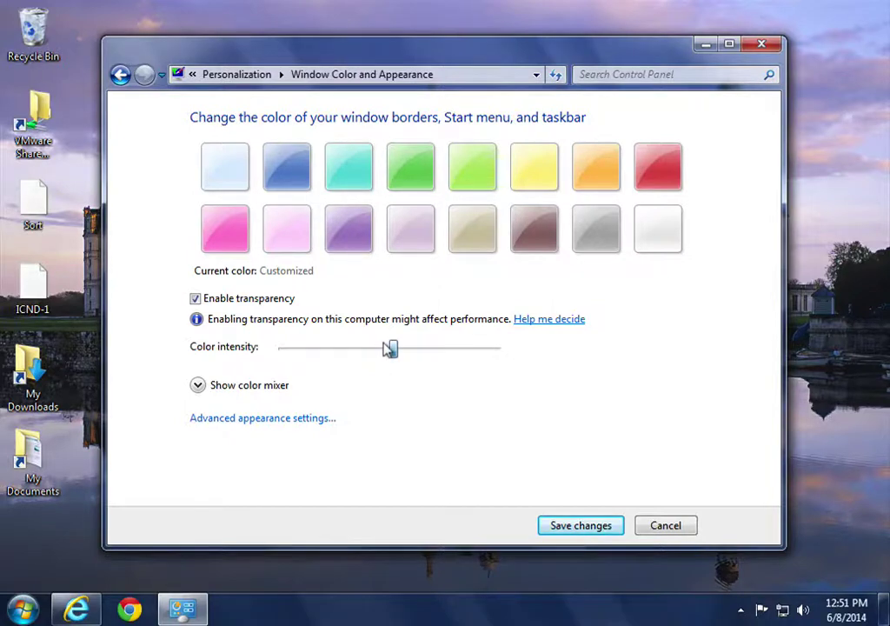
Step: Show the color mixer, raise the window color's brightness slightly, and save the color changes
left_click(195, 385)
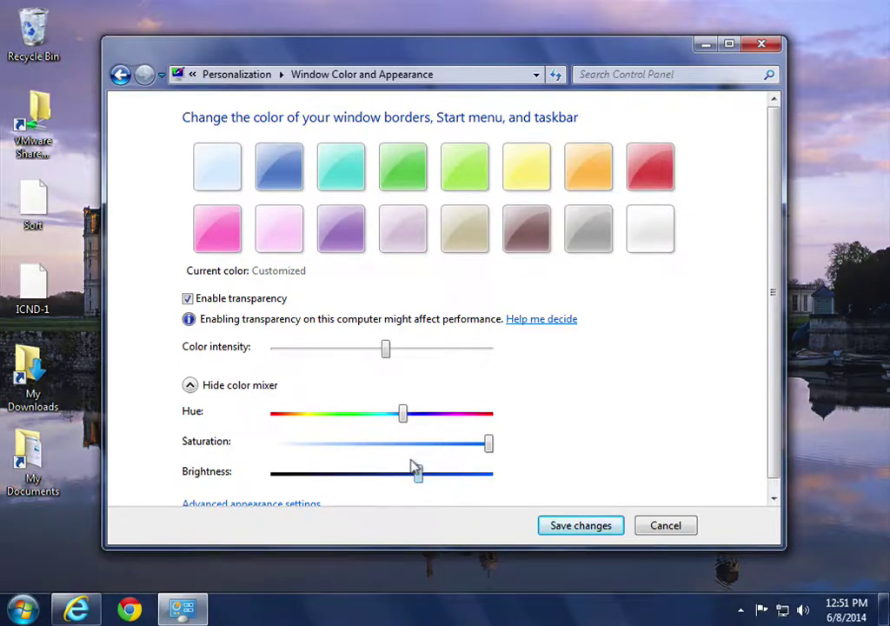
mouse_move(418, 470)
left_mouse_down()
mouse_move(469, 470)
mouse_move(272, 472)
mouse_move(443, 464)
mouse_move(430, 463)
left_mouse_up()
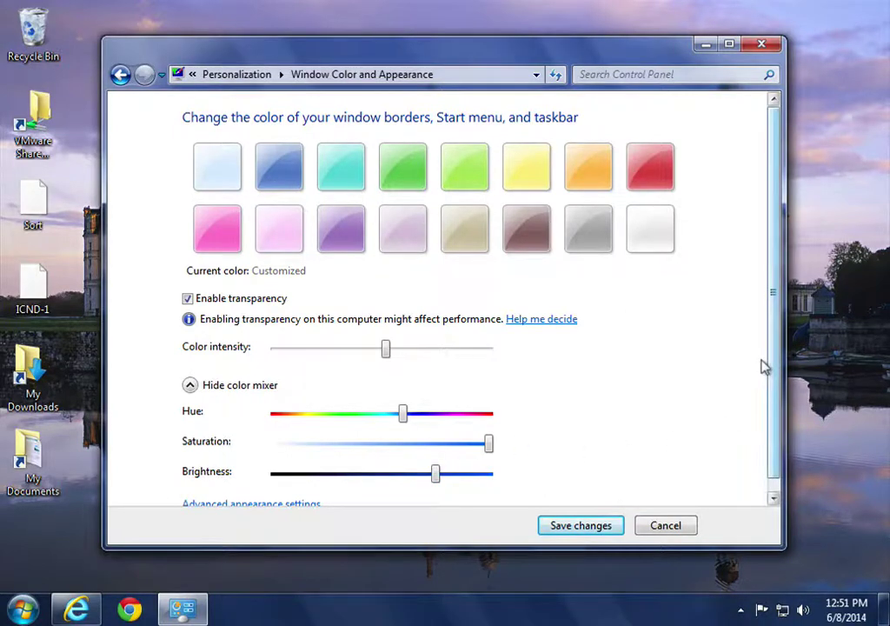
scroll(758, 382, "down", 1)
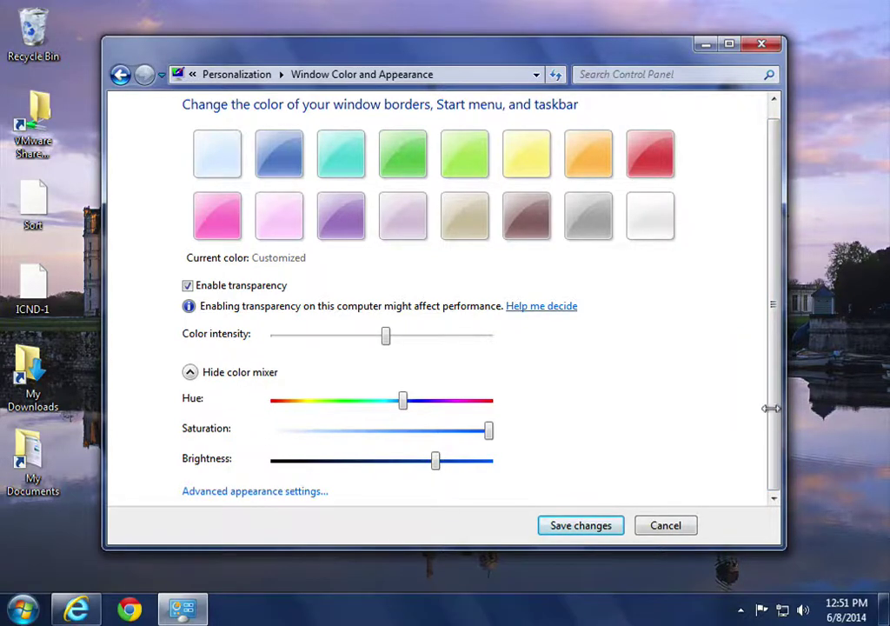
scroll(763, 409, "up", 1)
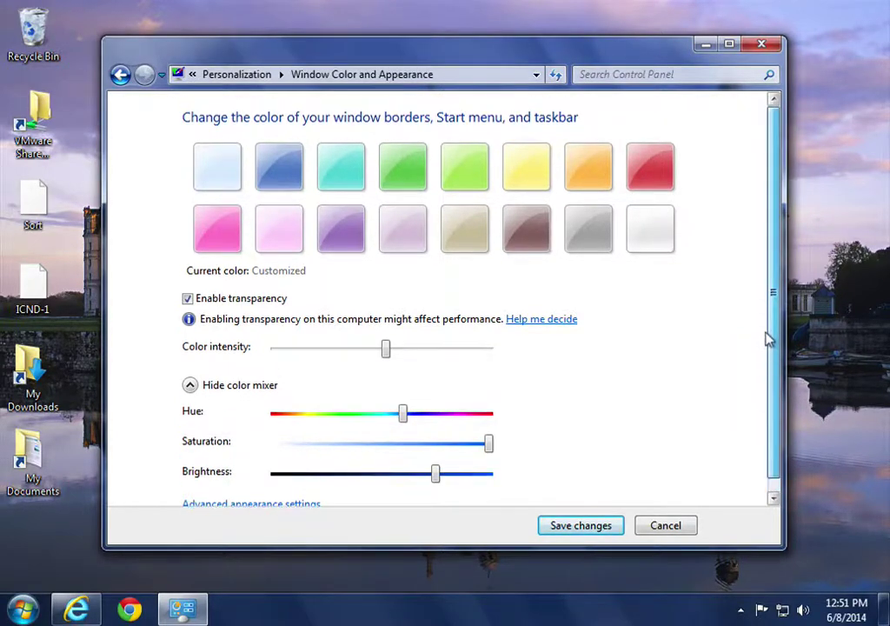
left_click(566, 522)
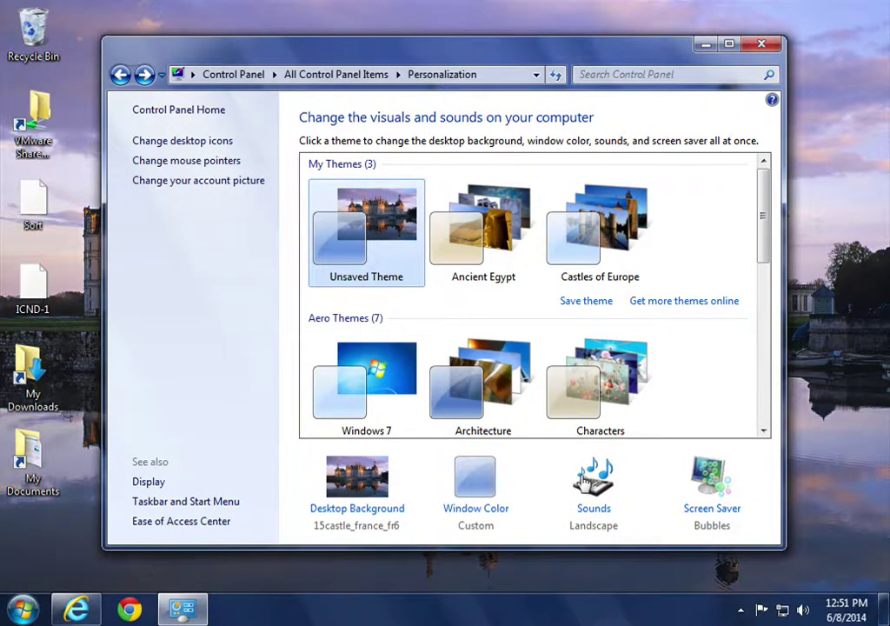
Step: Show the sound settings and test the Critical Stop, Default Beep, Device Connect and Device Disconnect sounds
left_click(584, 476)
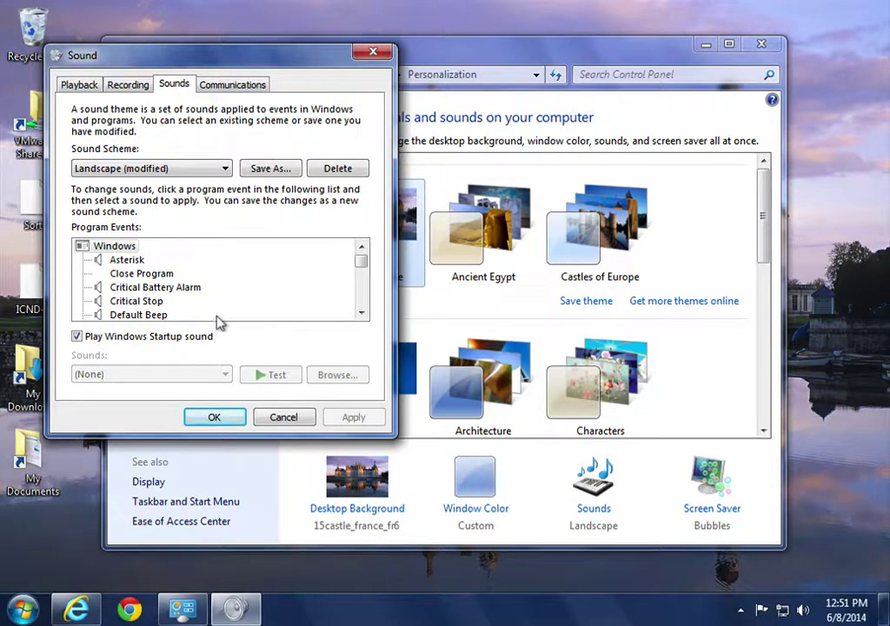
left_click(128, 300)
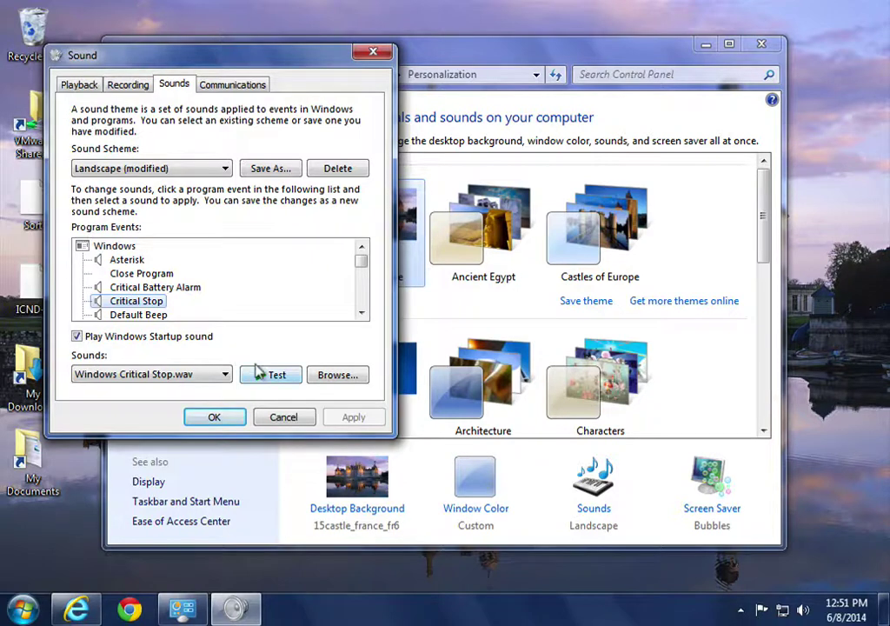
left_click(259, 372)
left_click(142, 314)
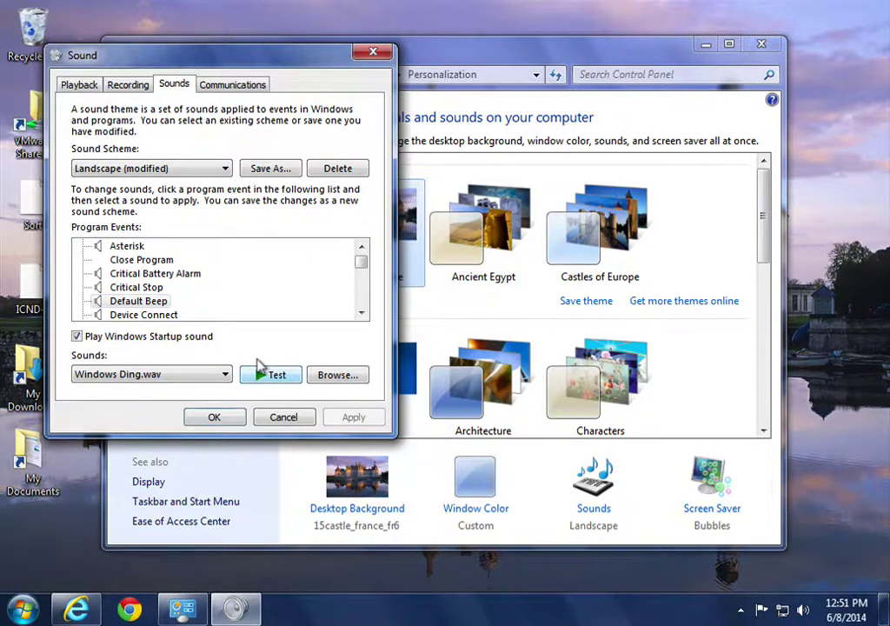
left_click(165, 314)
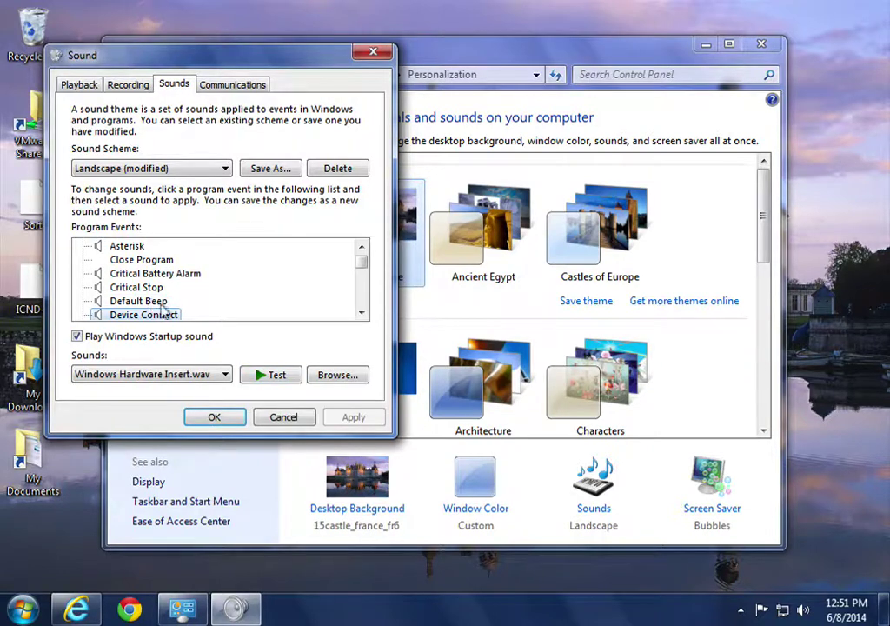
left_click(258, 369)
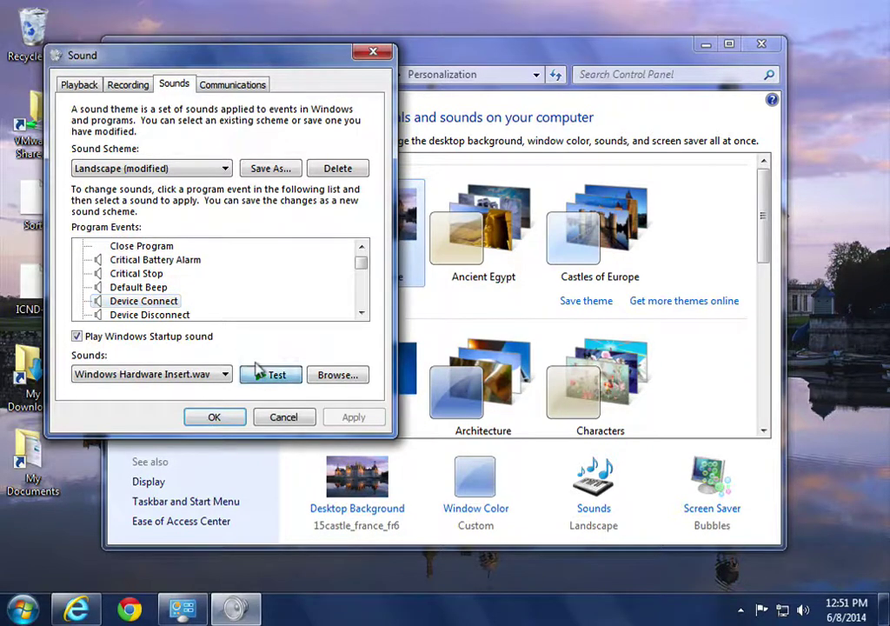
left_click(159, 314)
left_click(258, 369)
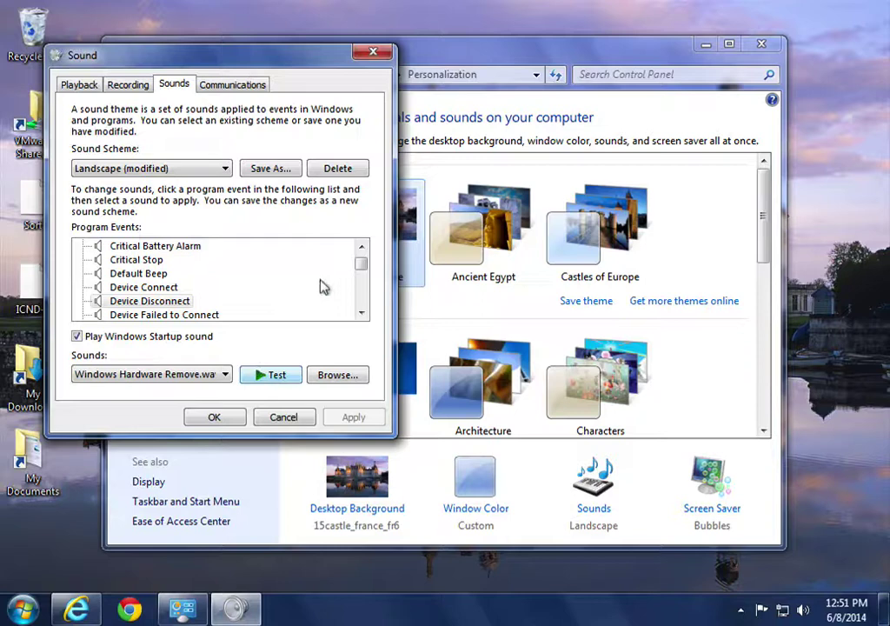
Step: Raise the system volume to about 92 and test the Low Battery Alarm and Exit Windows sounds
left_click(786, 604)
left_click_drag(795, 453, 791, 388)
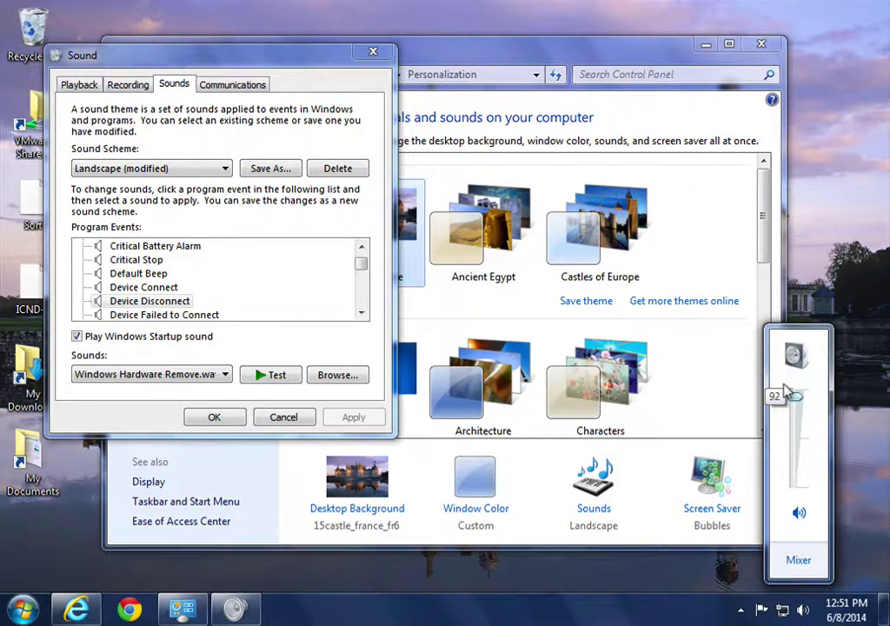
left_click(354, 256)
left_click_drag(355, 256, 354, 259)
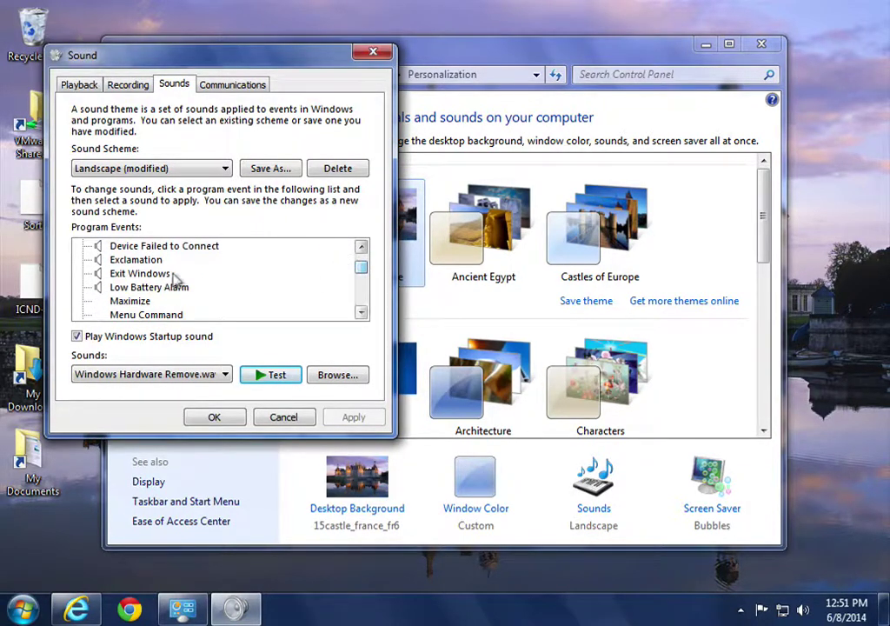
left_click(144, 287)
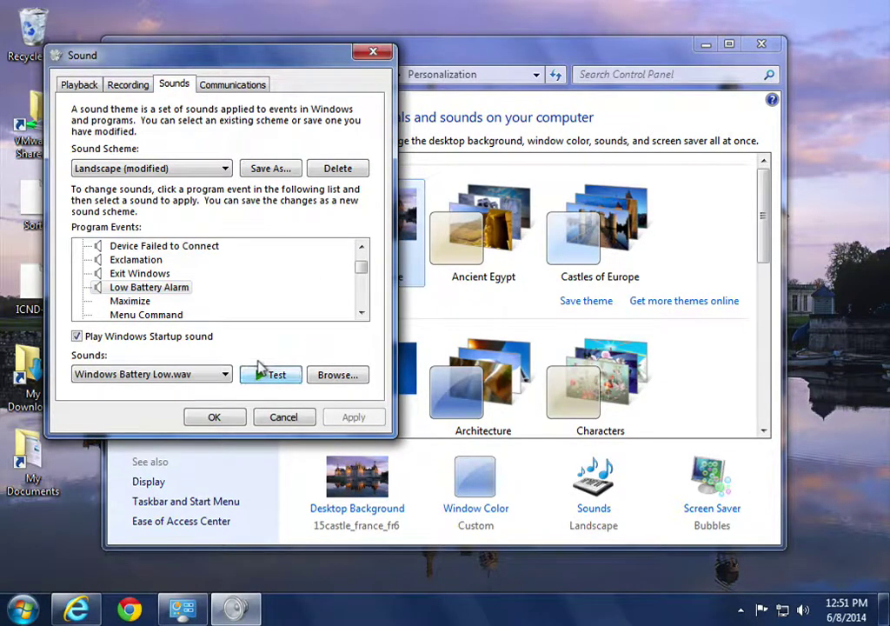
left_click(139, 273)
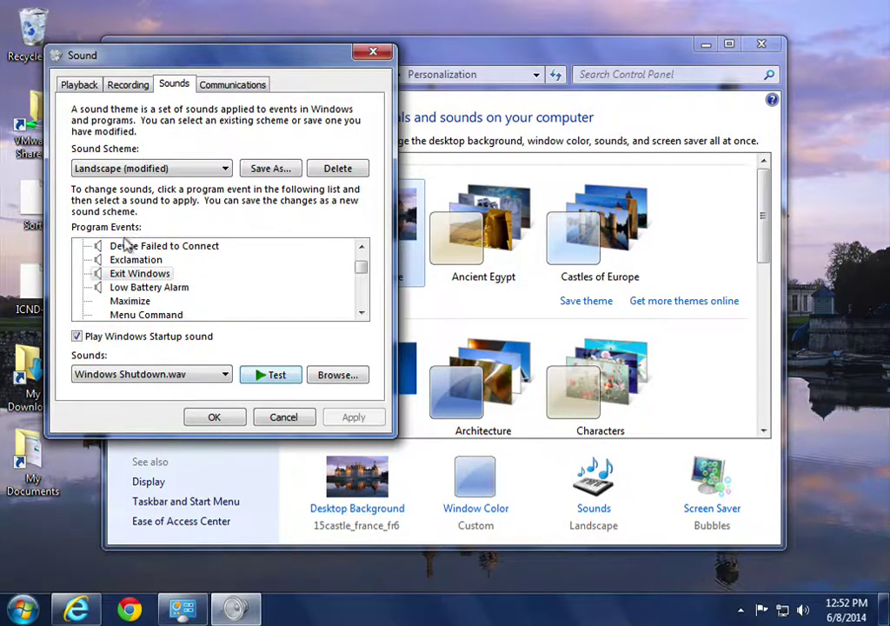
Step: Try the Heritage sound scheme without saving the previous scheme, and test its Exit Windows sound
left_click(155, 166)
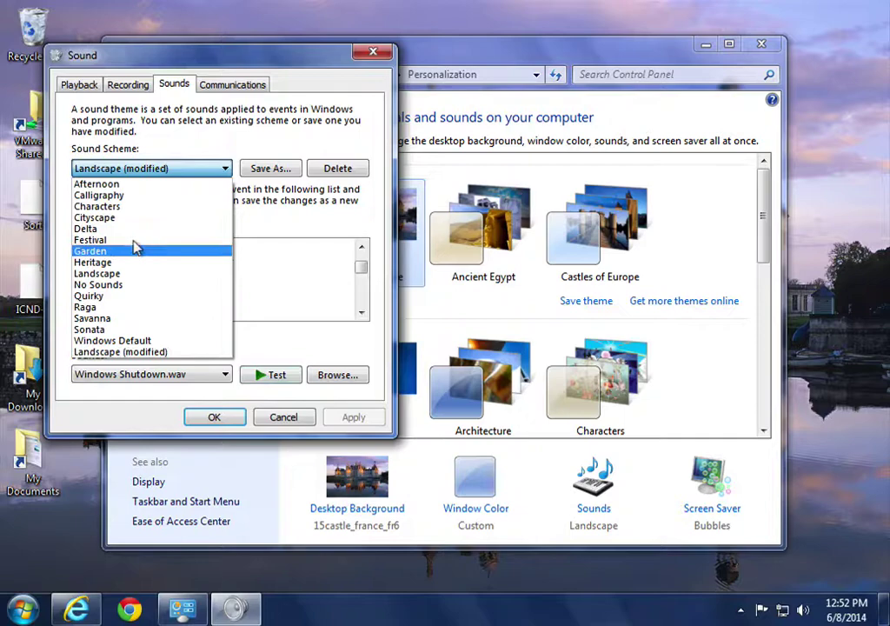
left_click(127, 261)
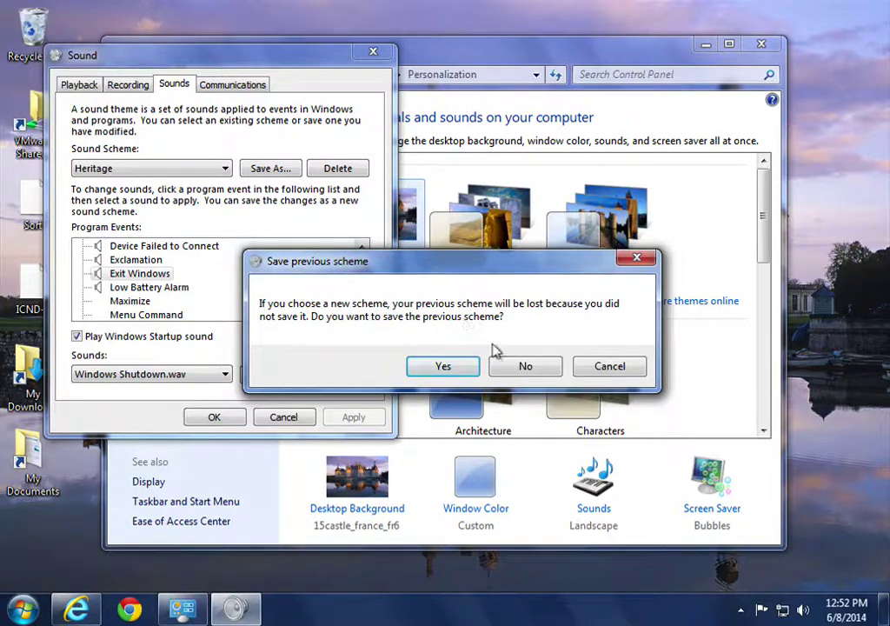
left_click(513, 362)
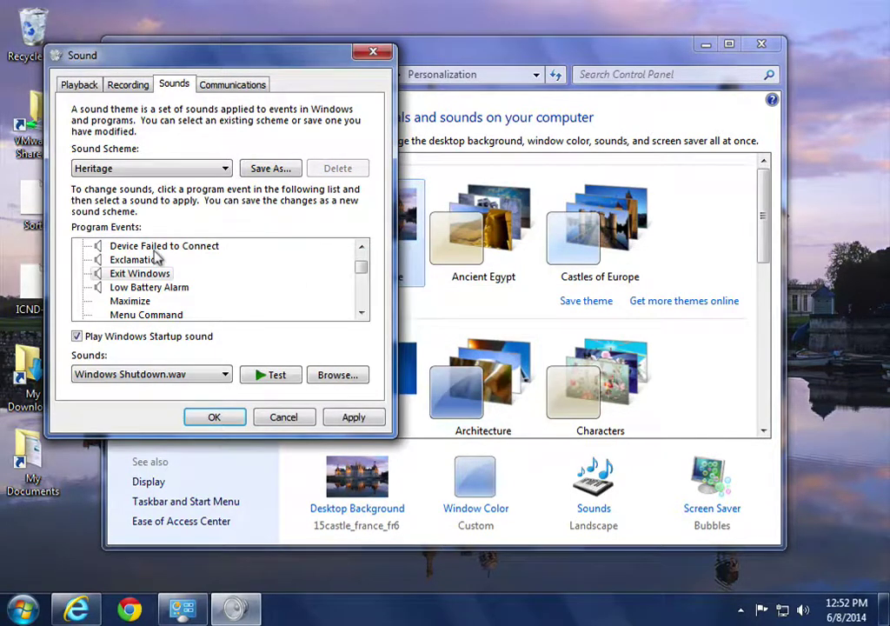
left_click(260, 373)
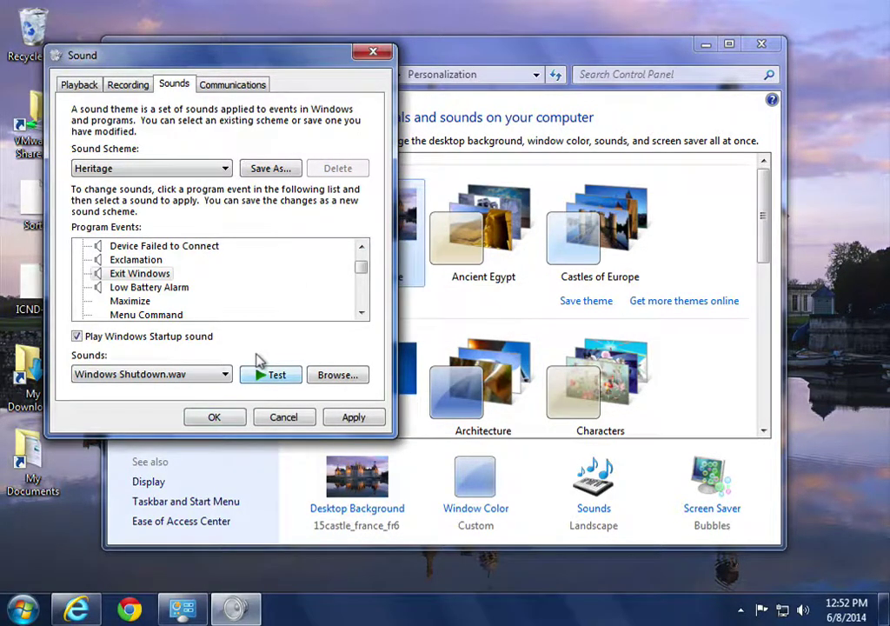
Step: Test the Windows Logoff, Windows Logon, Windows Change Theme and System Notification sounds, and cancel the sound changes
scroll(355, 270, "down", 2)
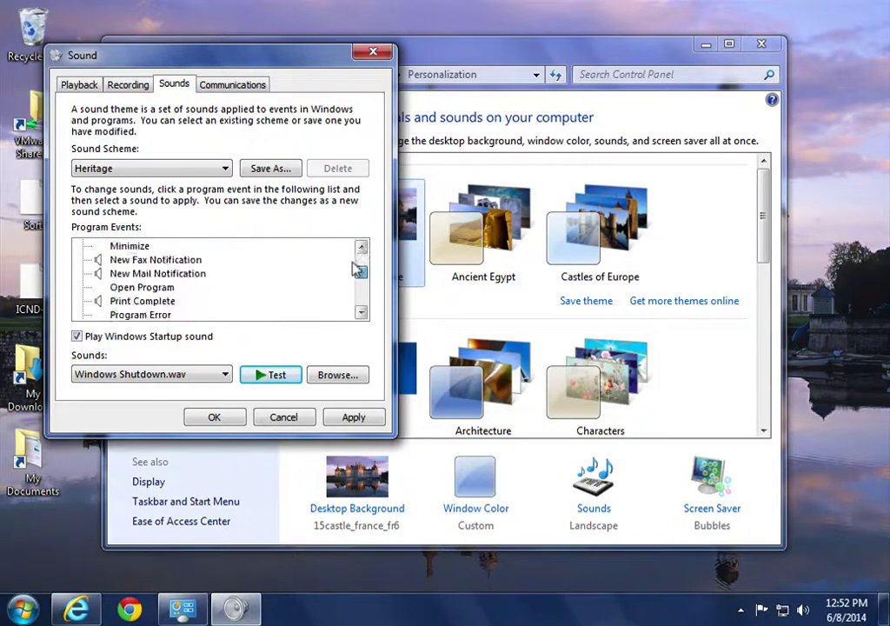
scroll(355, 270, "down", 4)
scroll(355, 270, "up", 2)
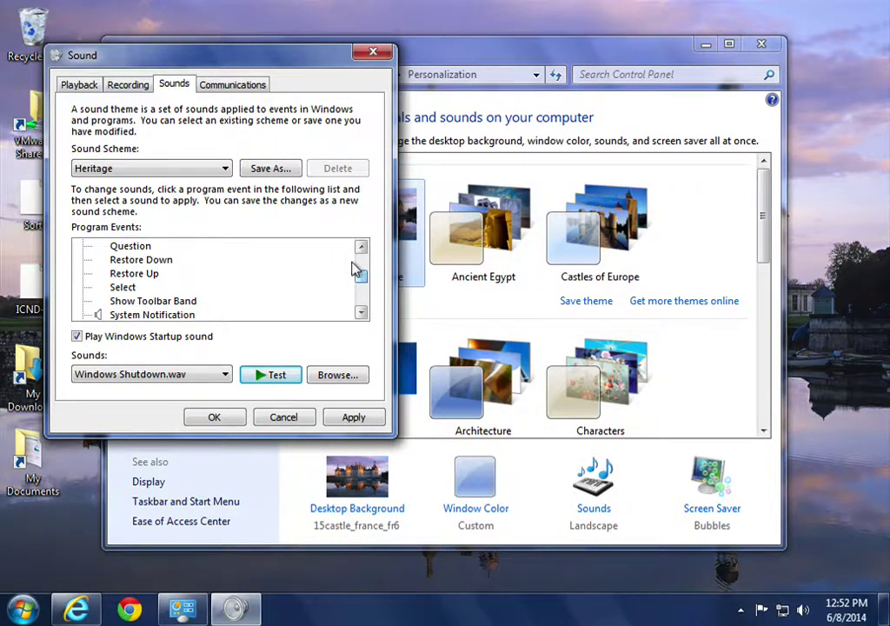
scroll(355, 270, "down", 3)
scroll(355, 270, "up", 3)
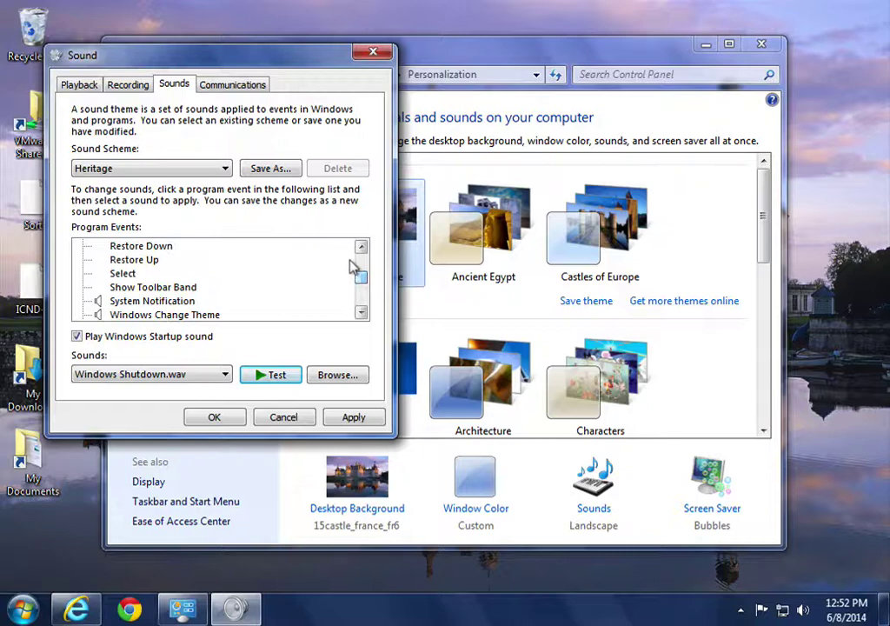
scroll(352, 300, "down", 1)
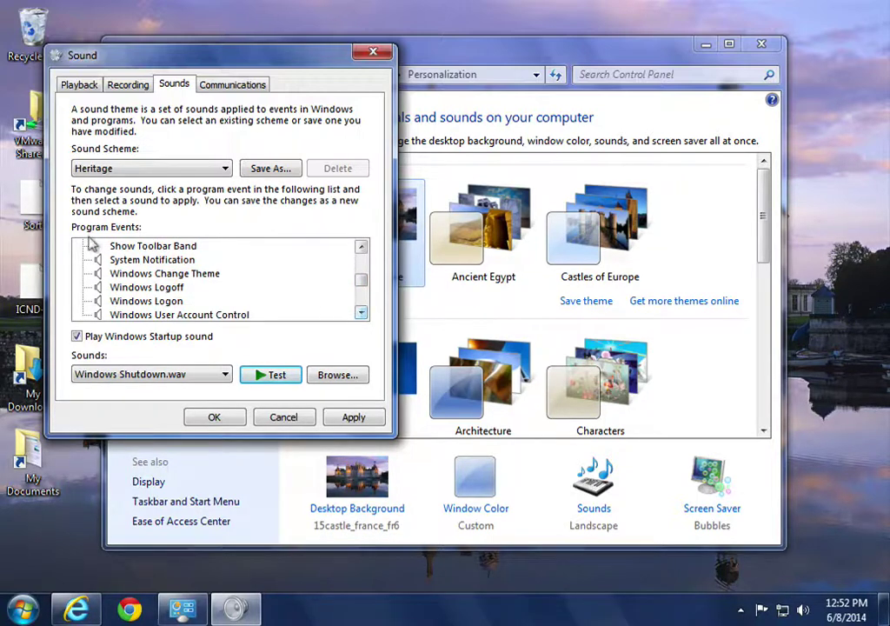
left_click(144, 286)
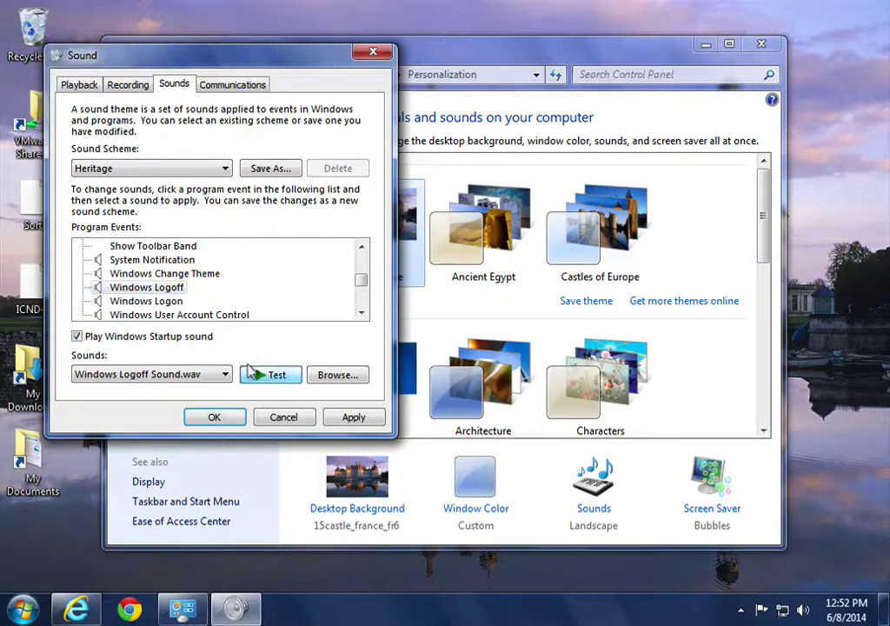
left_click(146, 300)
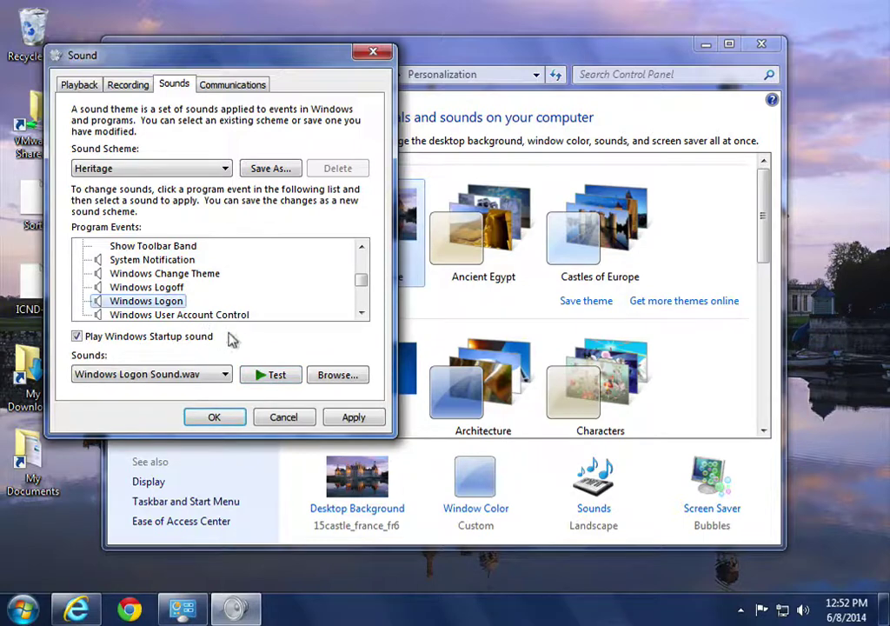
left_click(160, 273)
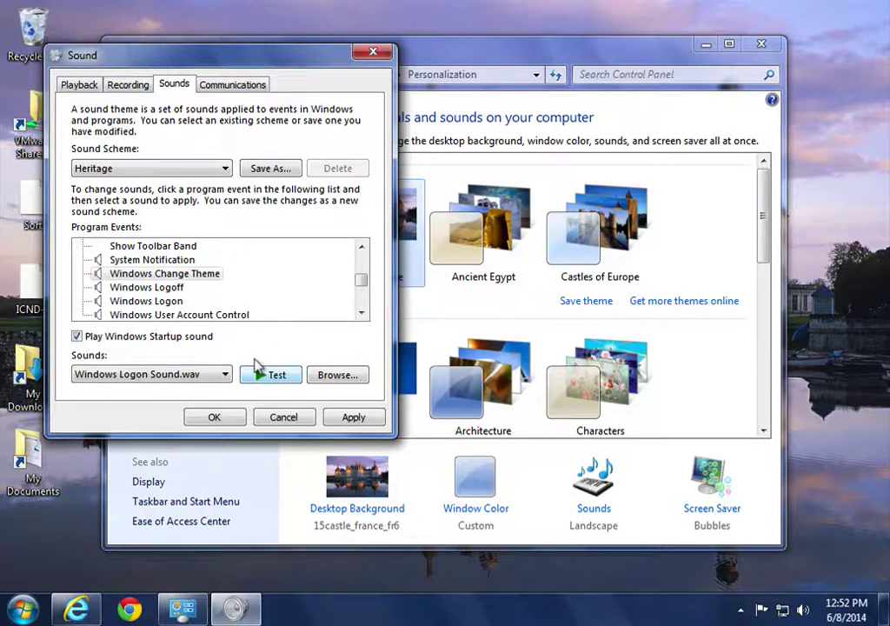
left_click(165, 258)
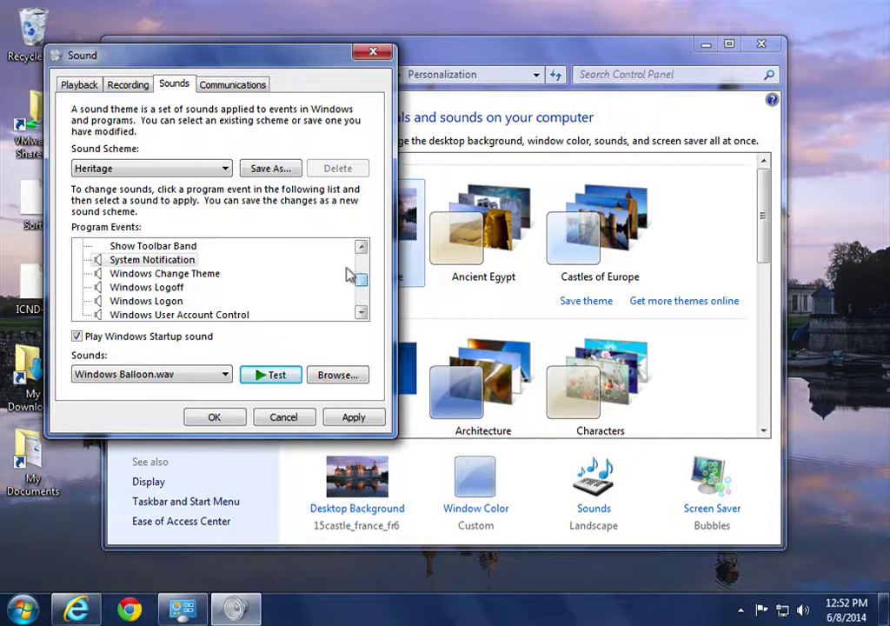
left_click_drag(352, 276, 357, 251)
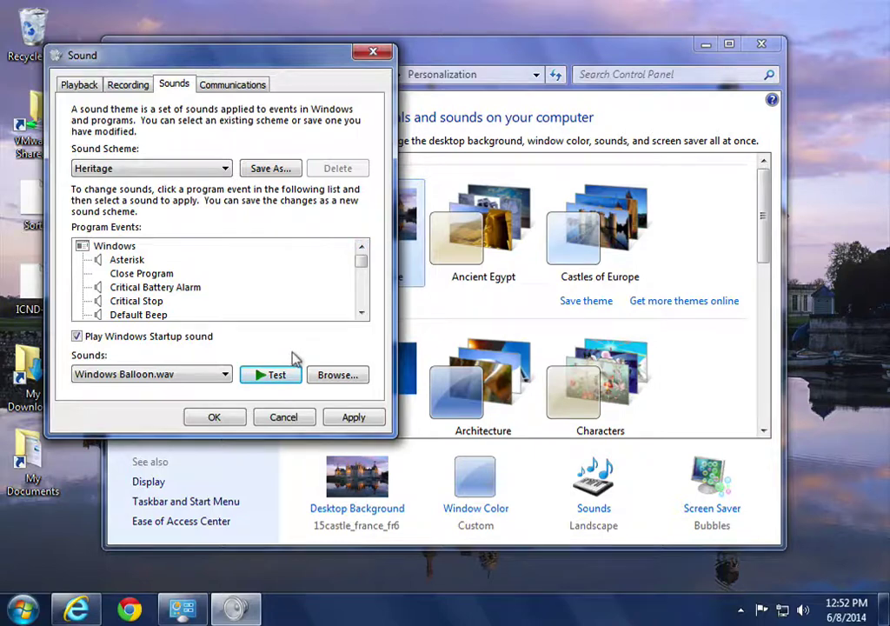
left_click(284, 414)
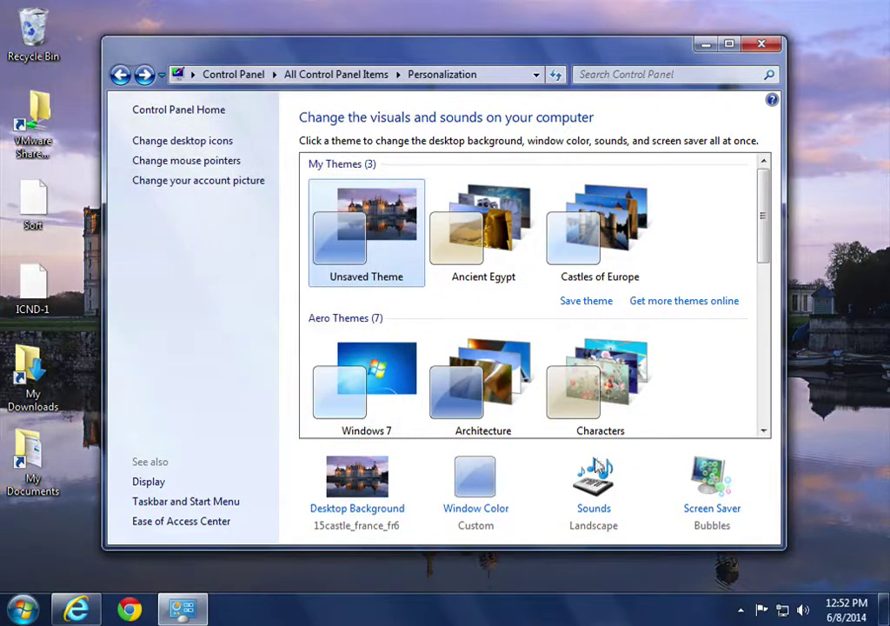
Step: View the available screen savers and check the settings of the Bubbles screen saver
left_click(696, 477)
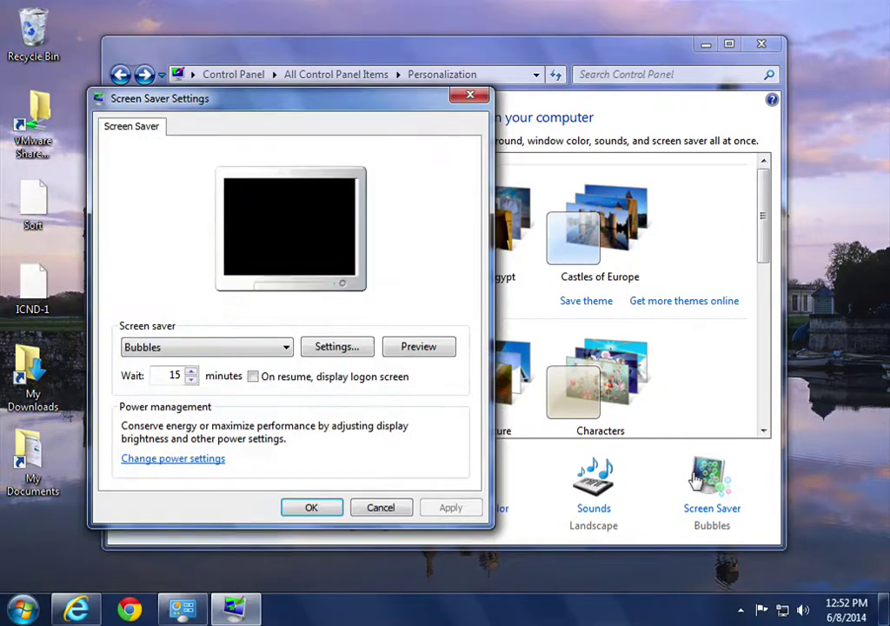
left_click(213, 344)
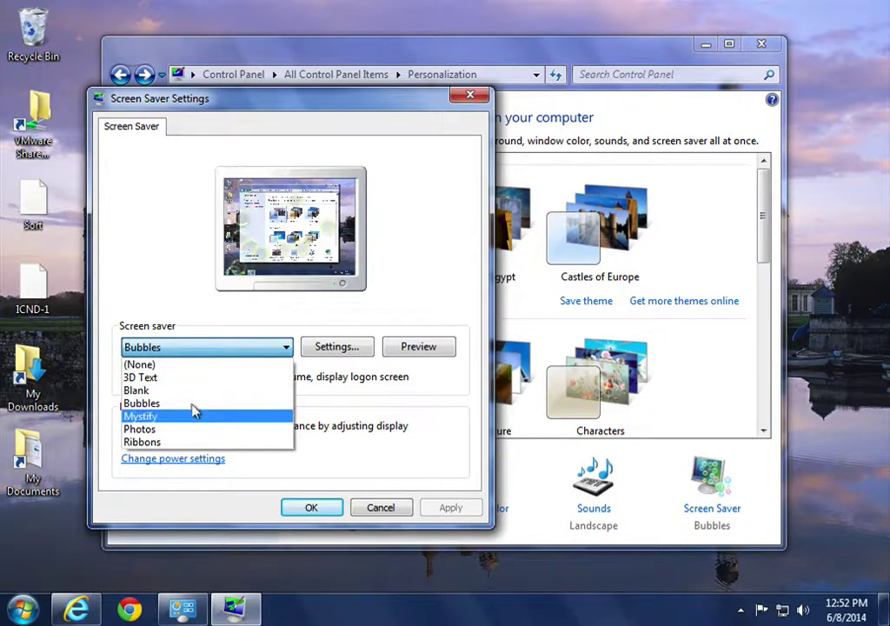
left_click(323, 345)
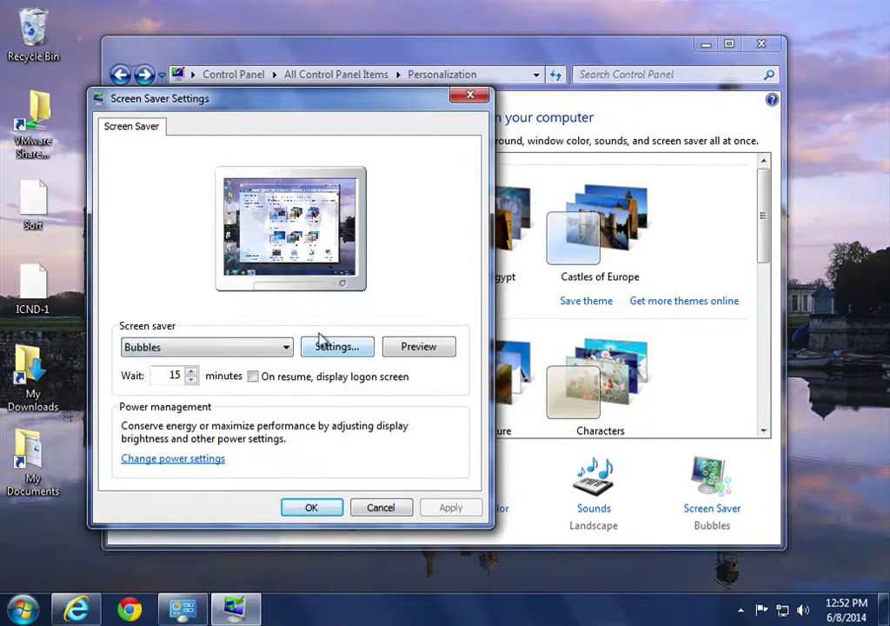
left_click(322, 341)
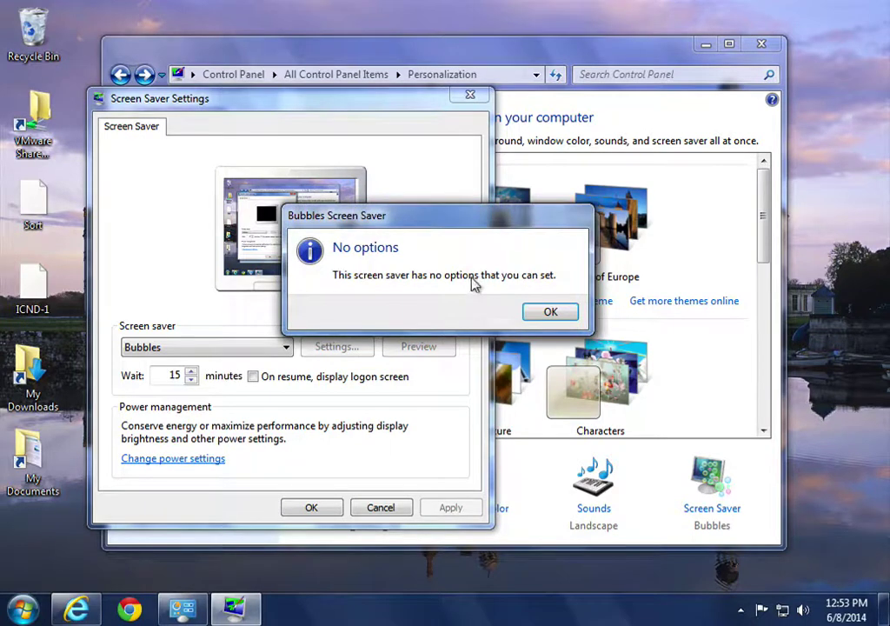
left_click(539, 311)
Step: Try the 3D Text screen saver, view its text, motion and surface settings, and cancel them
left_click(231, 348)
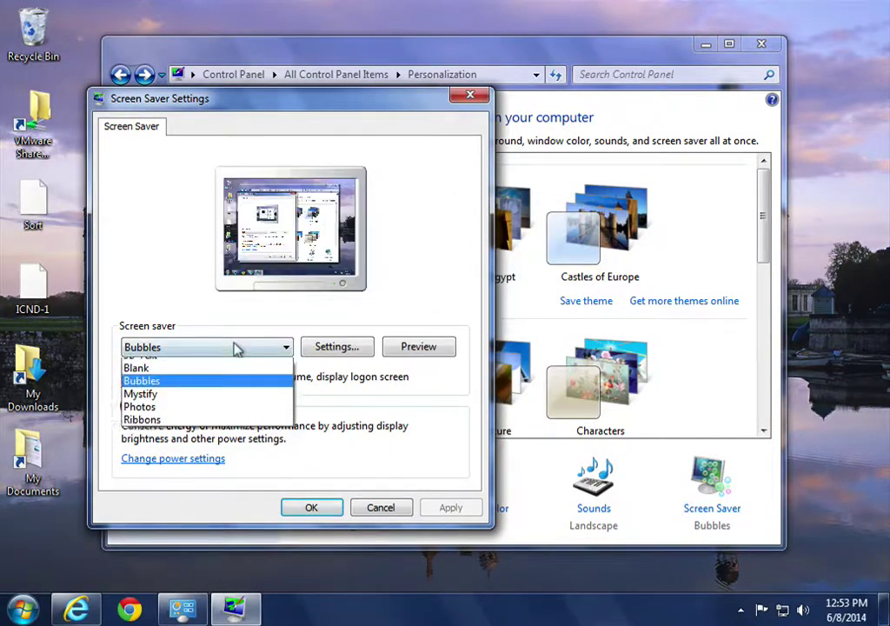
left_click(217, 376)
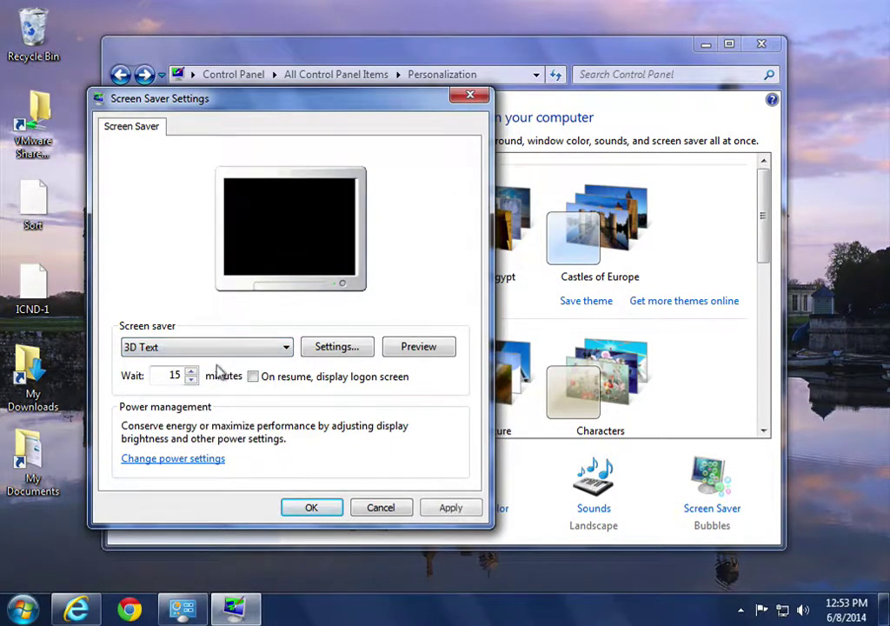
left_click(331, 342)
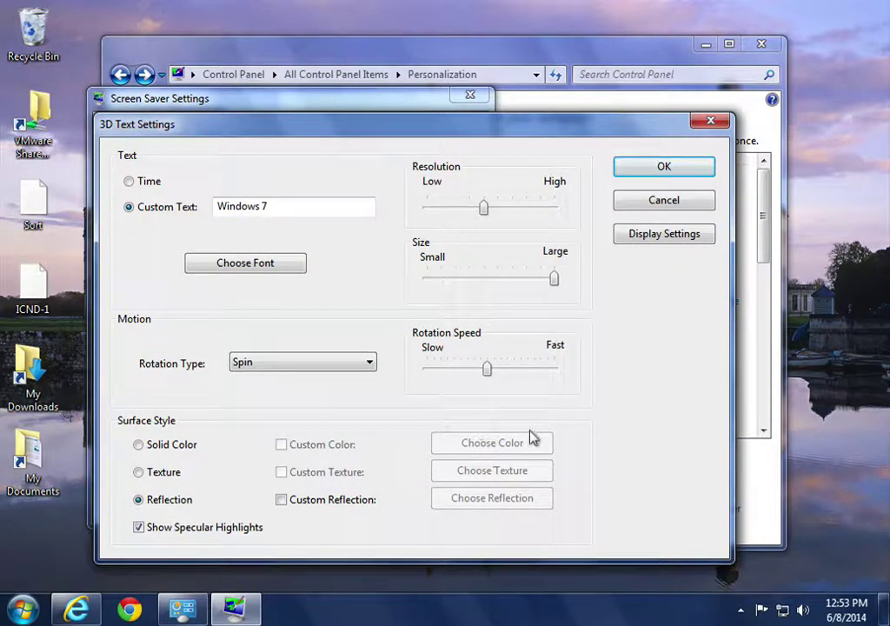
left_click(649, 195)
Step: Try the Photos screen saver, view its settings and picture folder browser, and cancel all screen saver changes
left_click(278, 341)
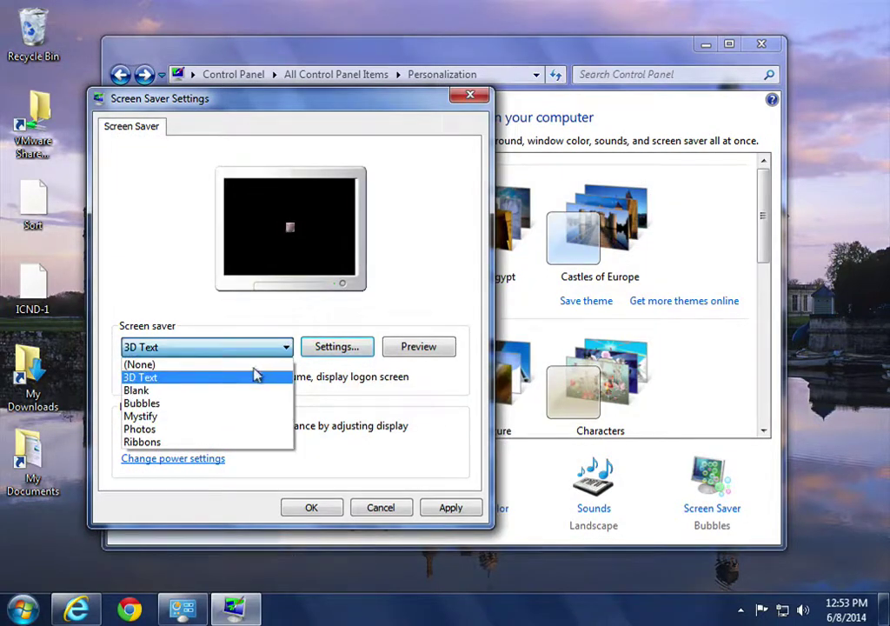
left_click(204, 426)
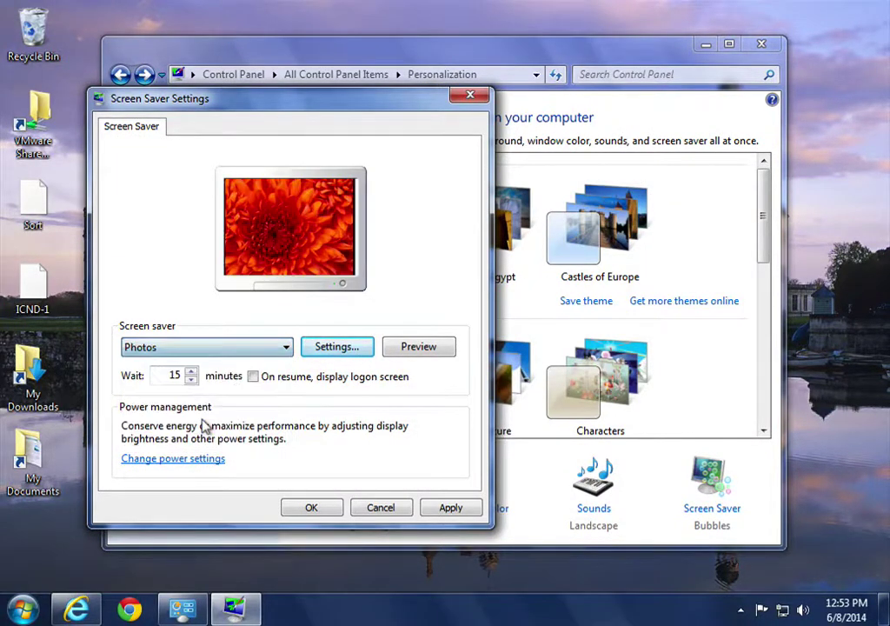
left_click(334, 343)
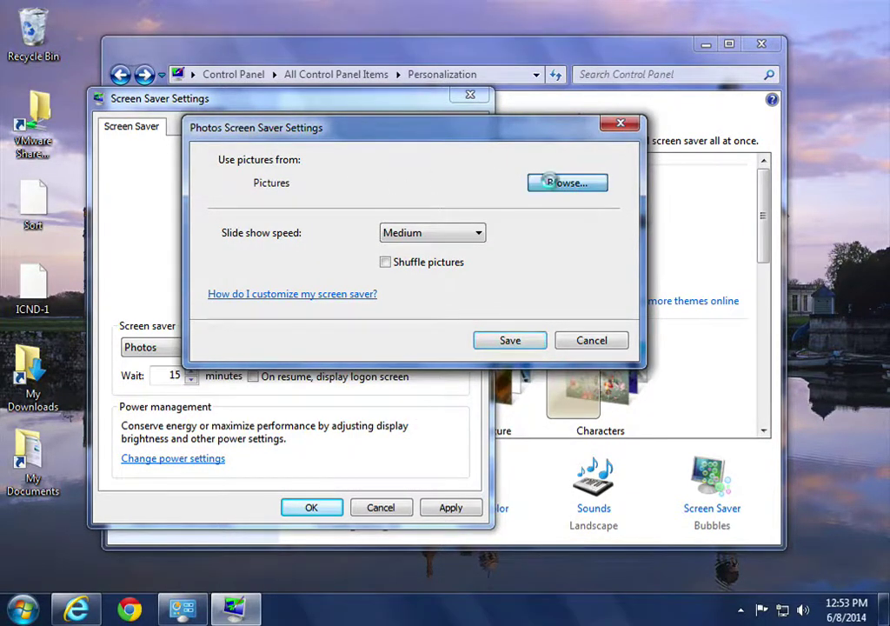
left_click(545, 181)
left_click(339, 312)
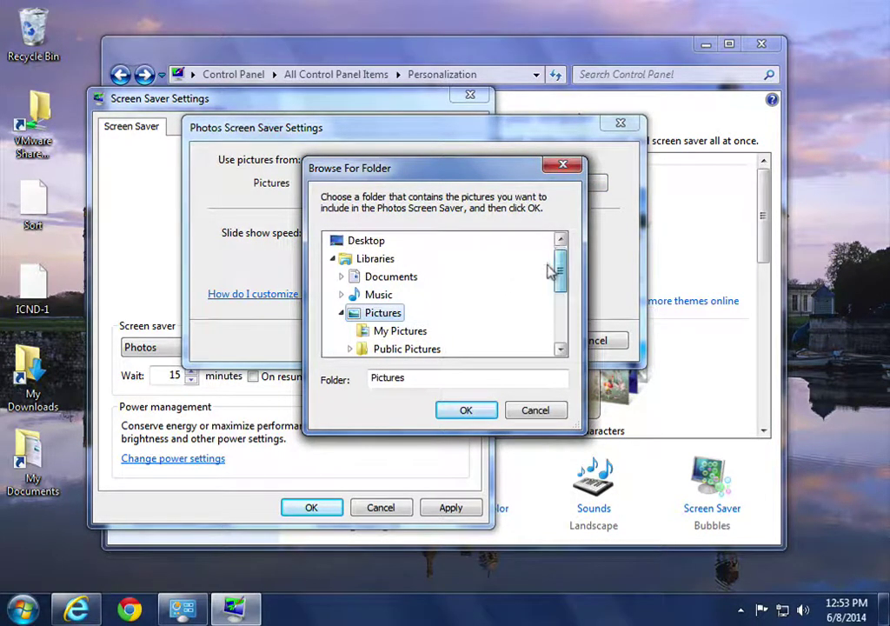
left_click_drag(554, 272, 555, 285)
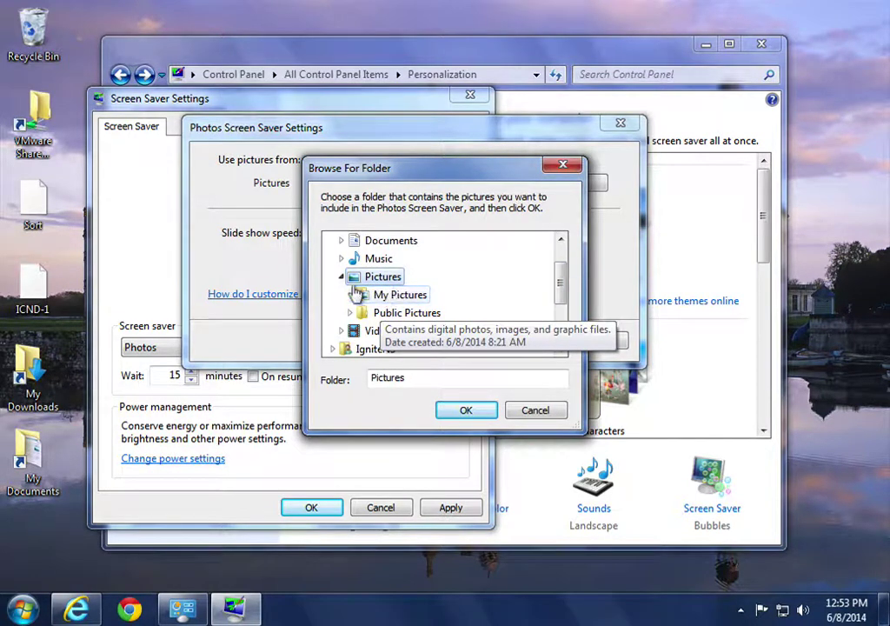
left_click(537, 409)
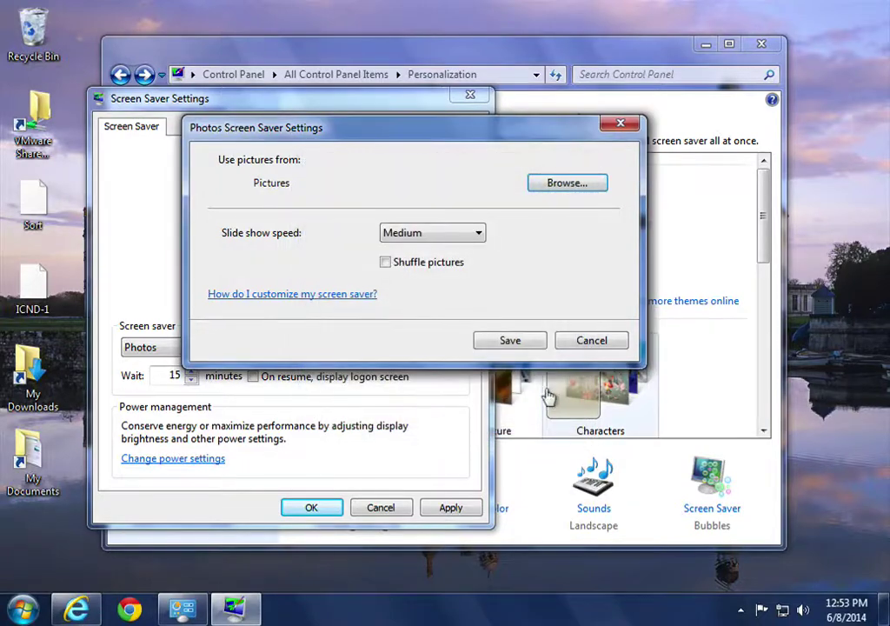
left_click(594, 338)
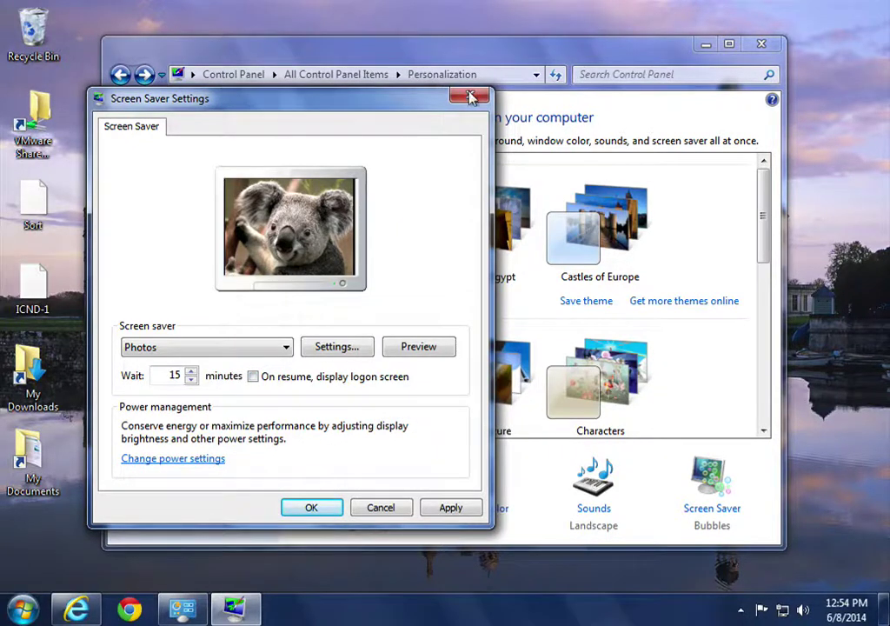
left_click(379, 506)
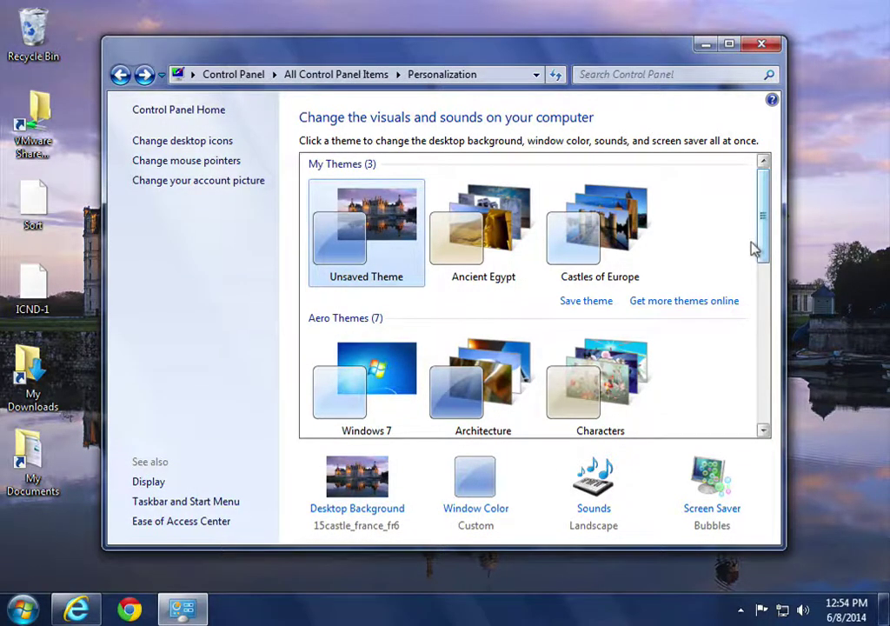
Step: Look through the Aero themes offered in Personalization
left_click_drag(752, 243, 754, 295)
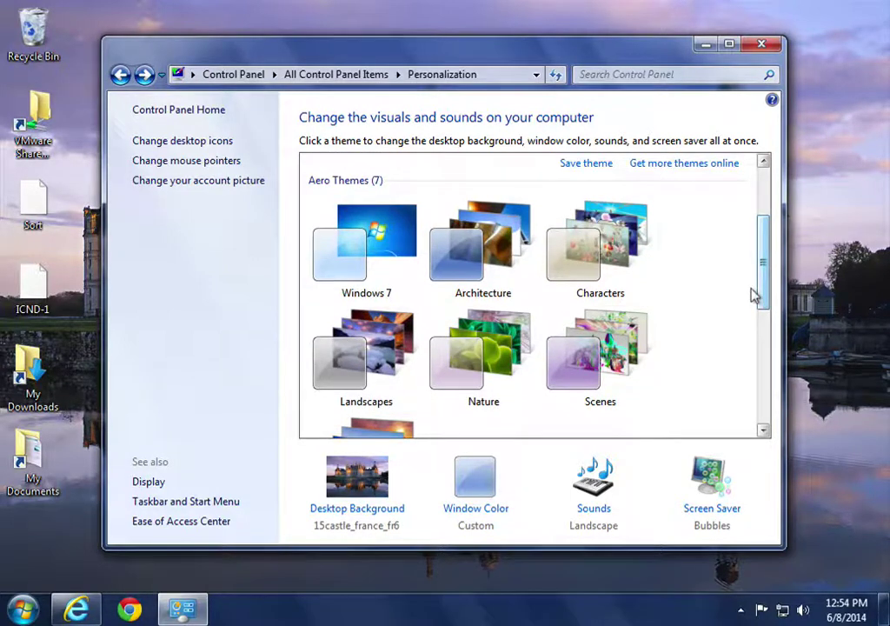